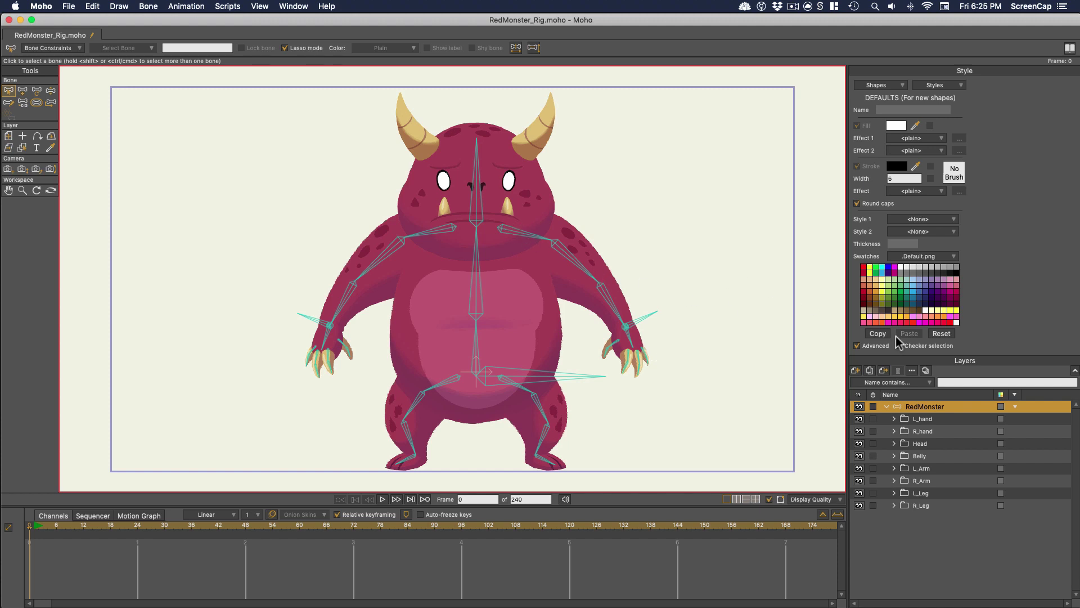
- Examine which bones influence the belly, L_Arm and R_Arm image layers, then reselect the RedMonster bone layer
{"action": "left_click", "coordinate": [894, 457]}
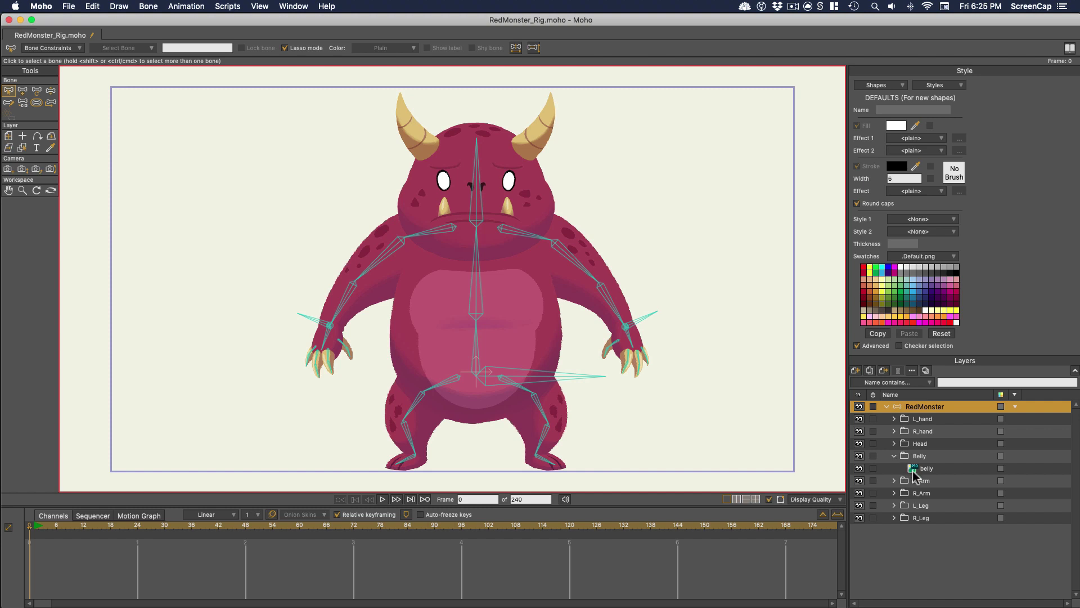
{"action": "left_click", "coordinate": [912, 469]}
{"action": "left_click", "coordinate": [894, 481]}
{"action": "left_click", "coordinate": [927, 493]}
{"action": "left_click", "coordinate": [894, 505]}
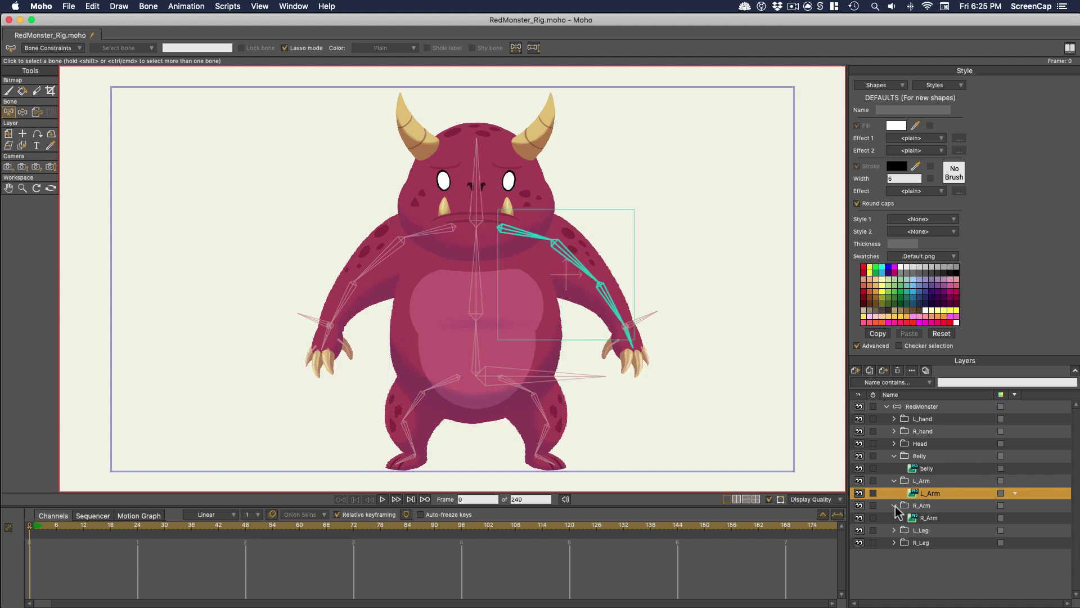
{"action": "left_click", "coordinate": [928, 518]}
{"action": "left_click", "coordinate": [927, 470]}
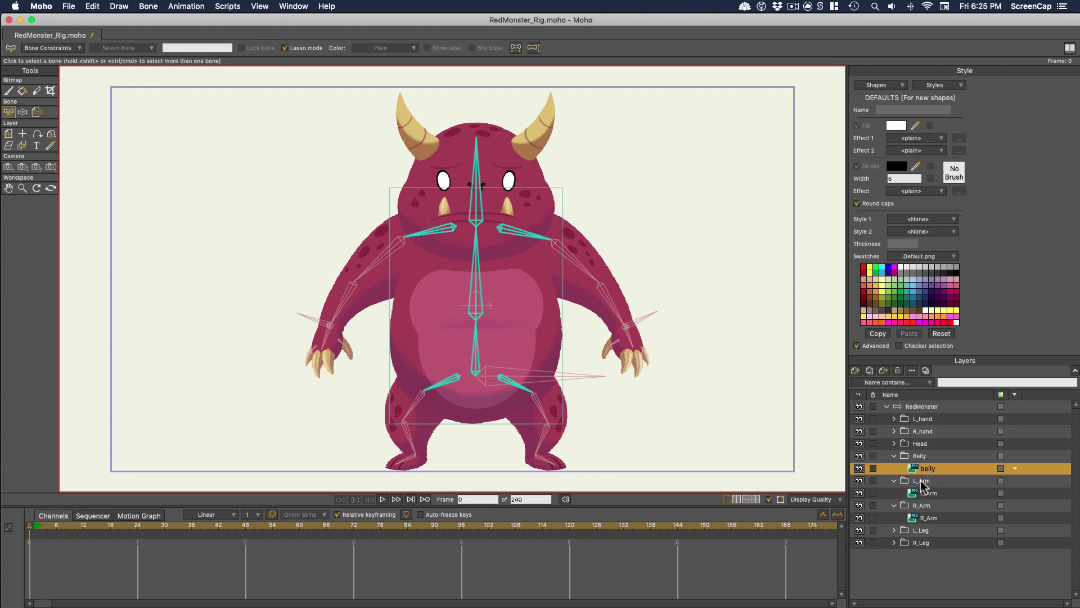
{"action": "left_click", "coordinate": [923, 406]}
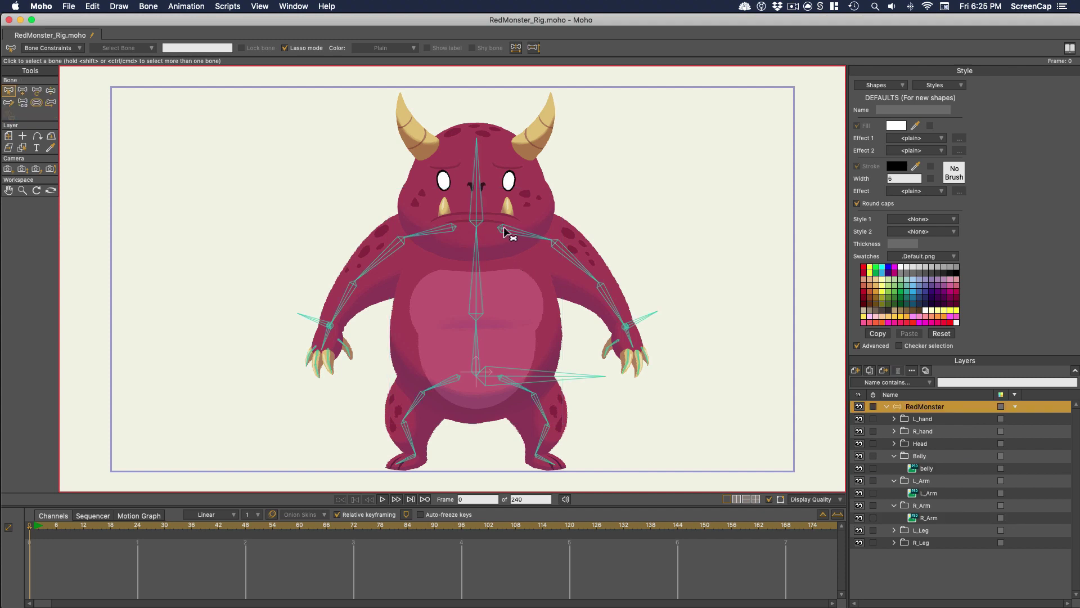
- Test the head and character's right arm bones with Manipulate Bones, and undo the pose changes
{"action": "left_click", "coordinate": [51, 91]}
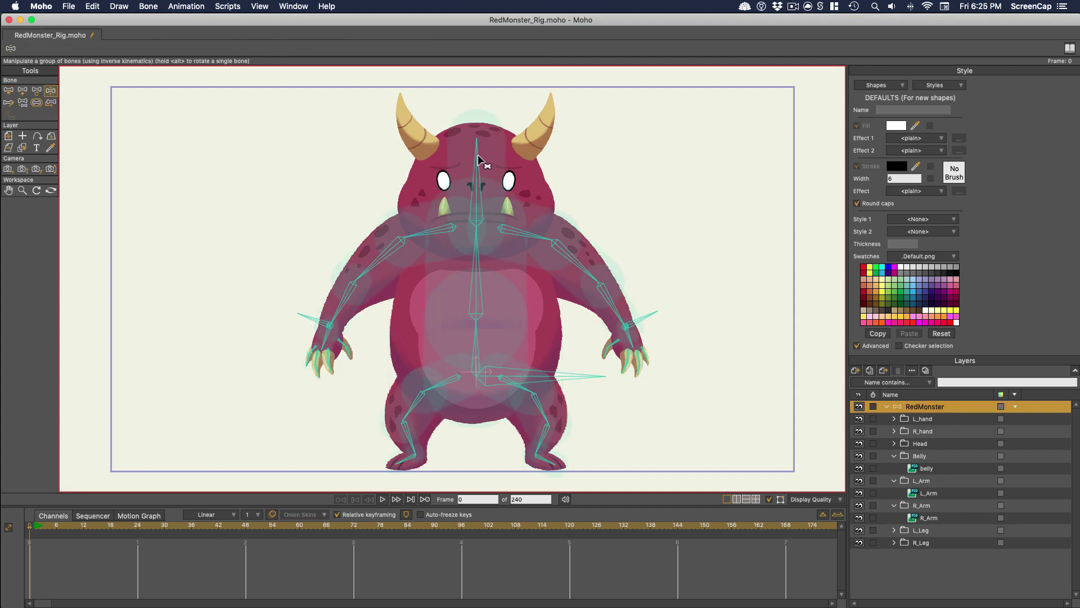
{"action": "mouse_move", "coordinate": [482, 160]}
{"action": "left_mouse_down"}
{"action": "mouse_move", "coordinate": [515, 169]}
{"action": "mouse_move", "coordinate": [476, 175]}
{"action": "left_mouse_up"}
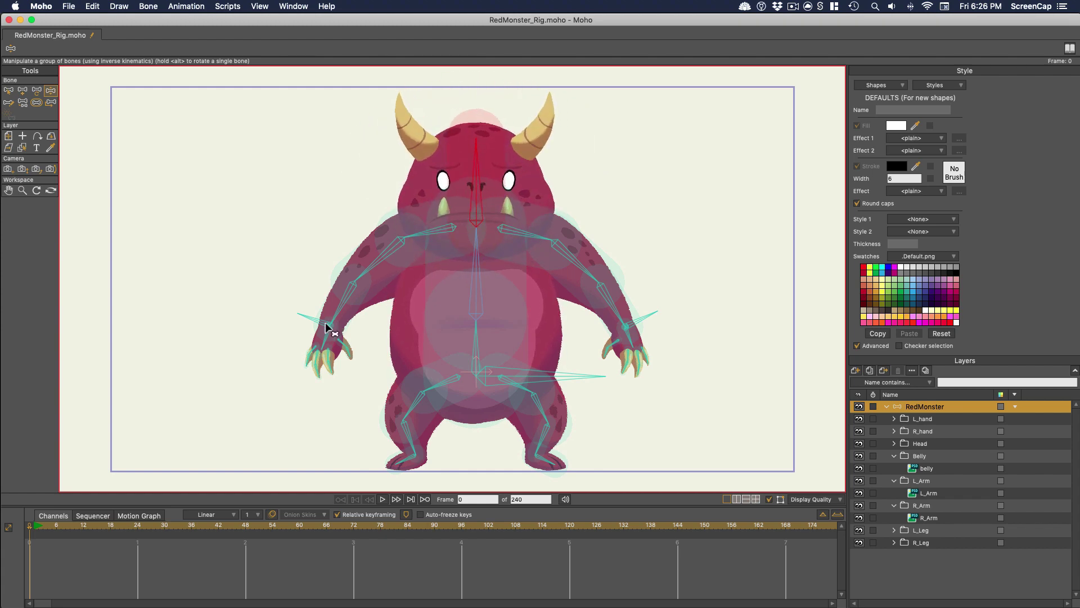
{"action": "left_click_drag", "start_coordinate": [337, 326], "coordinate": [336, 277]}
{"action": "left_click", "coordinate": [419, 235]}
{"action": "left_click_drag", "start_coordinate": [419, 235], "coordinate": [417, 224]}
{"action": "left_click", "coordinate": [335, 252]}
{"action": "mouse_move", "coordinate": [328, 275]}
{"action": "left_mouse_down"}
{"action": "mouse_move", "coordinate": [286, 264]}
{"action": "mouse_move", "coordinate": [319, 293]}
{"action": "mouse_move", "coordinate": [320, 281]}
{"action": "left_mouse_up"}
{"action": "key", "text": "super+z"}
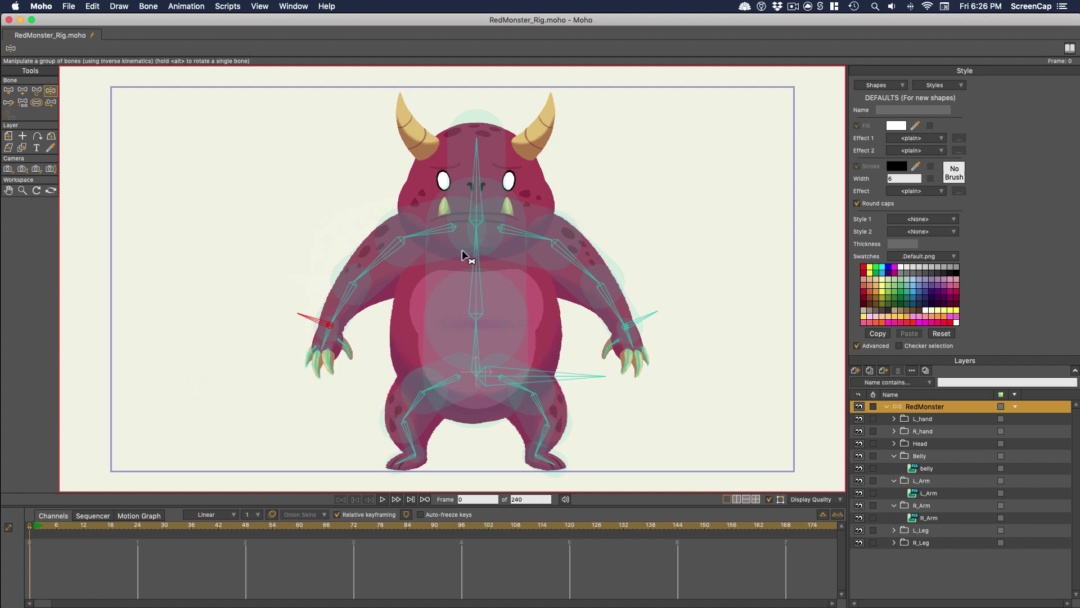
- Select the R_Leg image layer, test bending its leg and foot bones, and undo the pose
{"action": "left_click", "coordinate": [934, 469]}
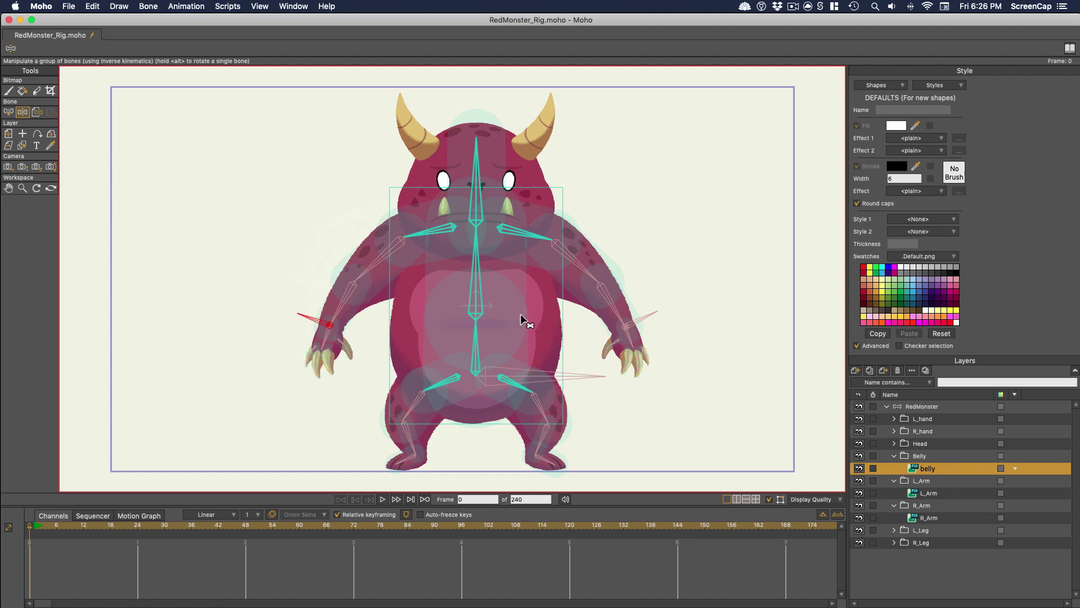
{"action": "left_click", "coordinate": [894, 543]}
{"action": "left_click", "coordinate": [929, 555]}
{"action": "scroll", "coordinate": [416, 428], "scroll_direction": "up", "scroll_amount": 5}
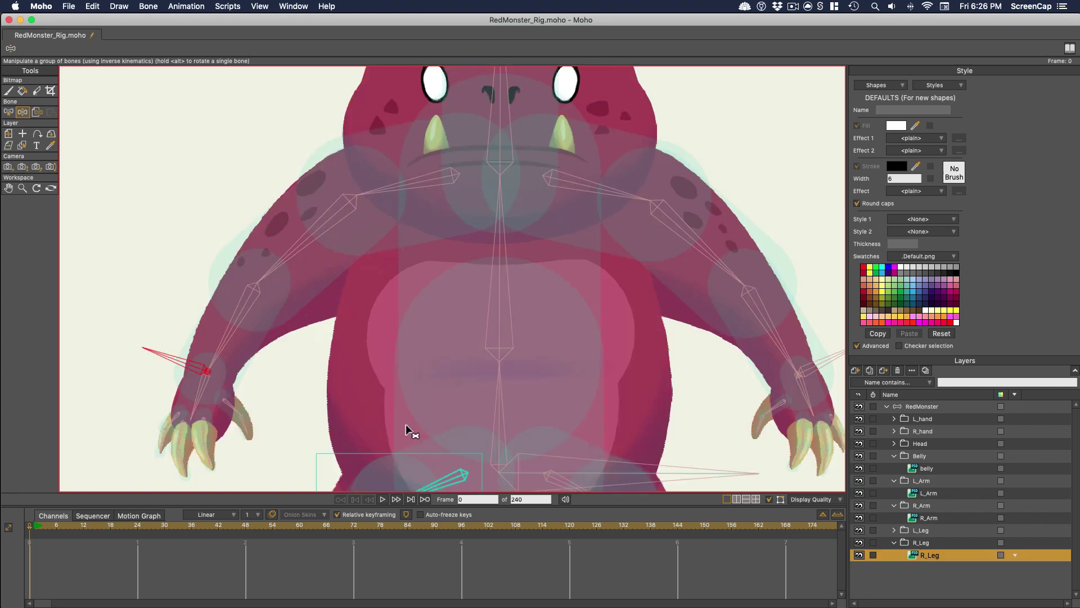
{"action": "left_click_drag", "start_coordinate": [422, 378], "coordinate": [477, 464]}
{"action": "left_click_drag", "start_coordinate": [429, 344], "coordinate": [456, 412]}
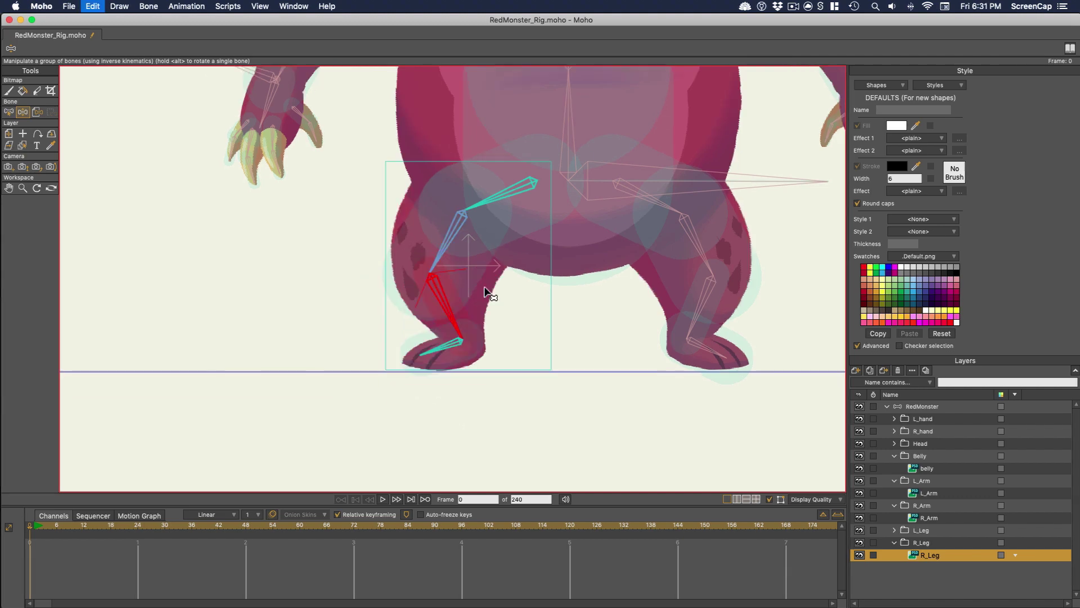
{"action": "key", "text": "super+z"}
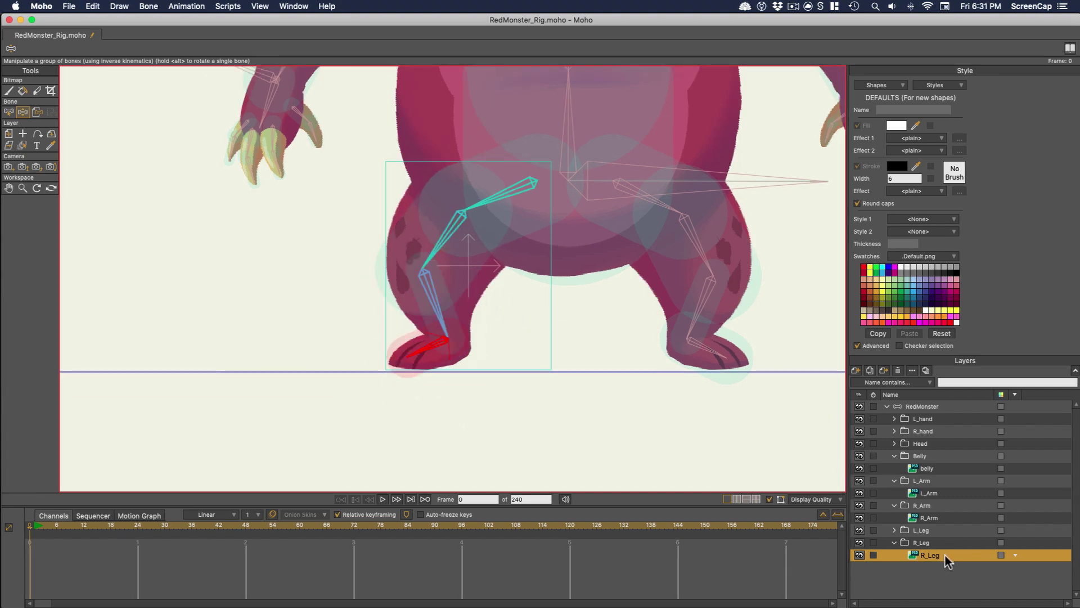
- Add a vector layer above the R_Leg image inside the R_Leg group and name it R_Leg_Mesh
{"action": "left_click", "coordinate": [917, 544]}
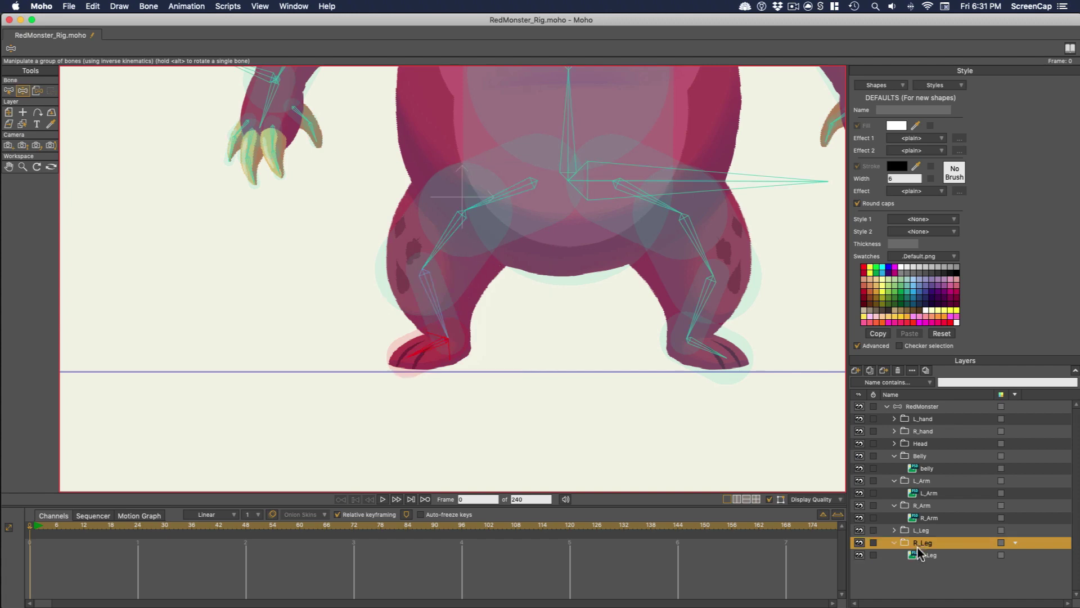
{"action": "left_click", "coordinate": [917, 555]}
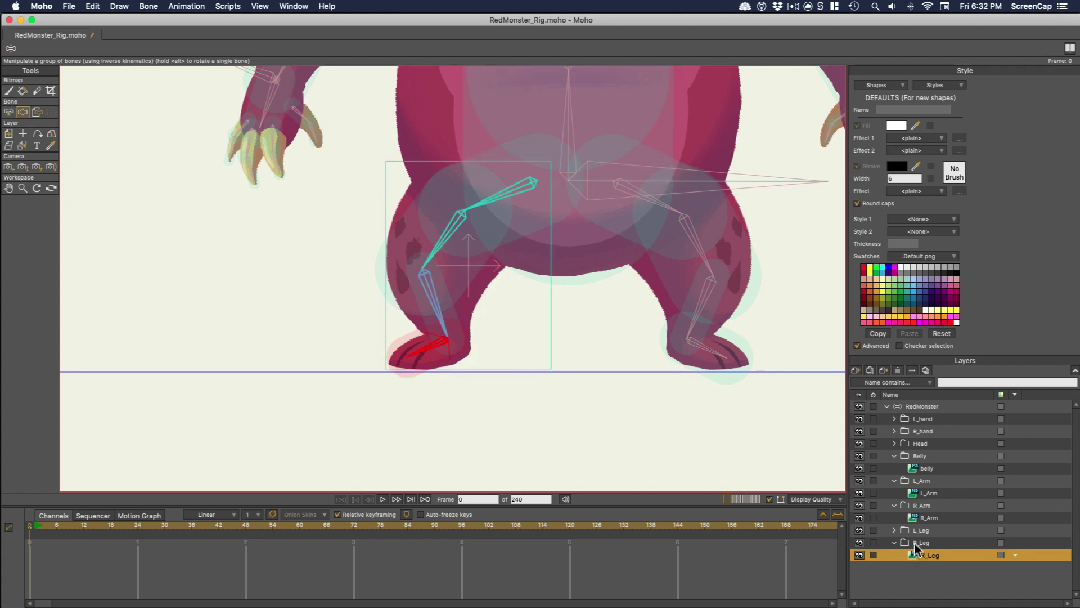
{"action": "left_click", "coordinate": [856, 370]}
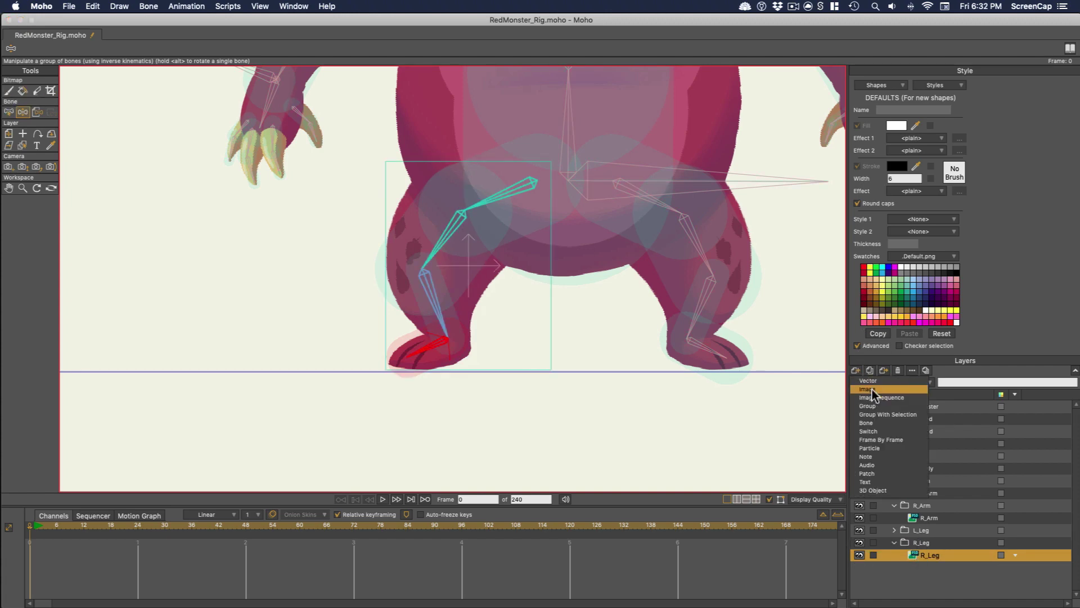
{"action": "left_click", "coordinate": [873, 382]}
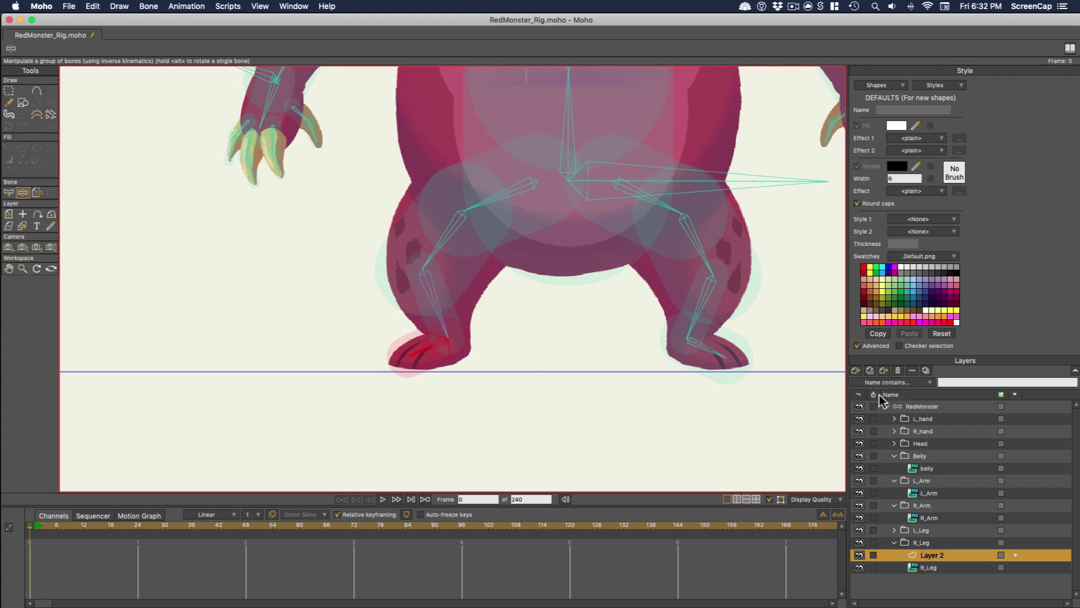
{"action": "double_click", "coordinate": [935, 556]}
{"action": "type", "text": "R_Leg_Mesh"}
{"action": "key", "text": "Return"}
- Activate Add Point on the R_Leg_Mesh layer and hide every body-part group except R_Leg
{"action": "left_click", "coordinate": [927, 567]}
{"action": "left_click", "coordinate": [918, 556]}
{"action": "left_click", "coordinate": [36, 90]}
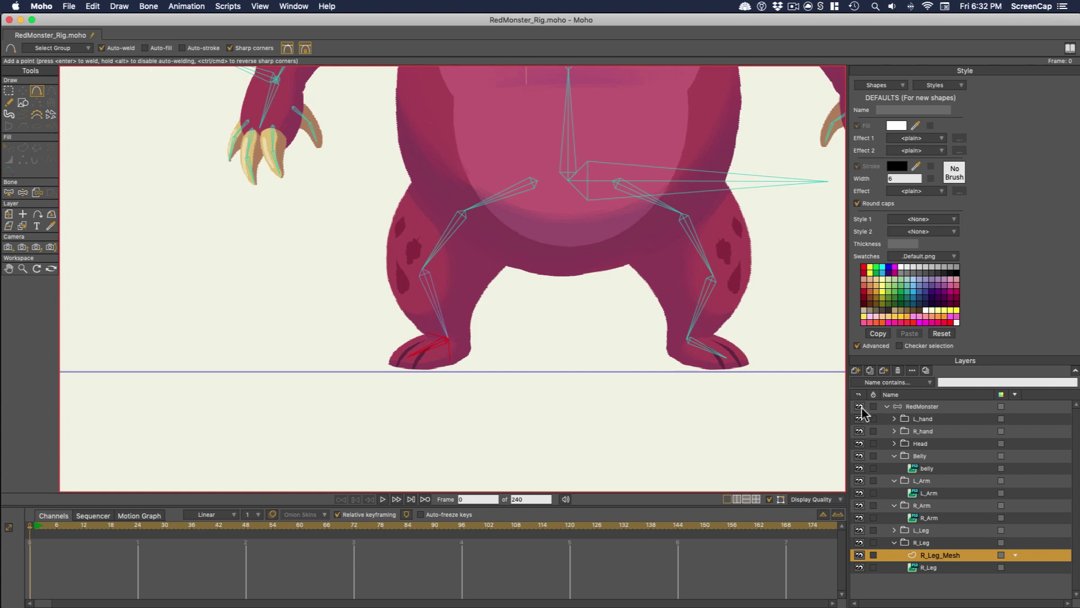
{"action": "left_click_drag", "start_coordinate": [860, 418], "coordinate": [858, 544]}
{"action": "left_click", "coordinate": [858, 543]}
- Trace the leg's outer contour with straight segments slightly outside the artwork, from the thigh's upper corner down around the toes
{"action": "scroll", "coordinate": [546, 202], "scroll_direction": "up", "scroll_amount": 5}
{"action": "left_click_drag", "start_coordinate": [569, 272], "coordinate": [614, 303]}
{"action": "left_click_drag", "start_coordinate": [437, 73], "coordinate": [433, 79]}
{"action": "left_click", "coordinate": [406, 116]}
{"action": "left_click", "coordinate": [356, 251]}
{"action": "left_click", "coordinate": [358, 303]}
{"action": "left_click_drag", "start_coordinate": [356, 302], "coordinate": [379, 376]}
{"action": "left_click", "coordinate": [372, 354]}
{"action": "left_click", "coordinate": [405, 401]}
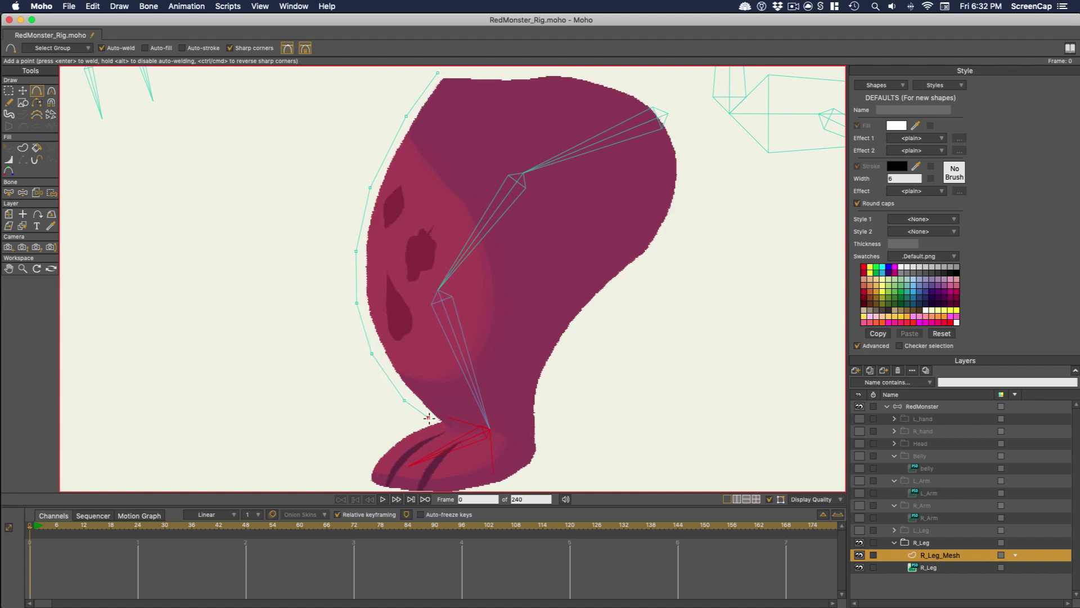
{"action": "left_click", "coordinate": [422, 416]}
{"action": "left_click", "coordinate": [361, 481]}
{"action": "left_click_drag", "start_coordinate": [417, 445], "coordinate": [424, 385]}
{"action": "left_click", "coordinate": [380, 430]}
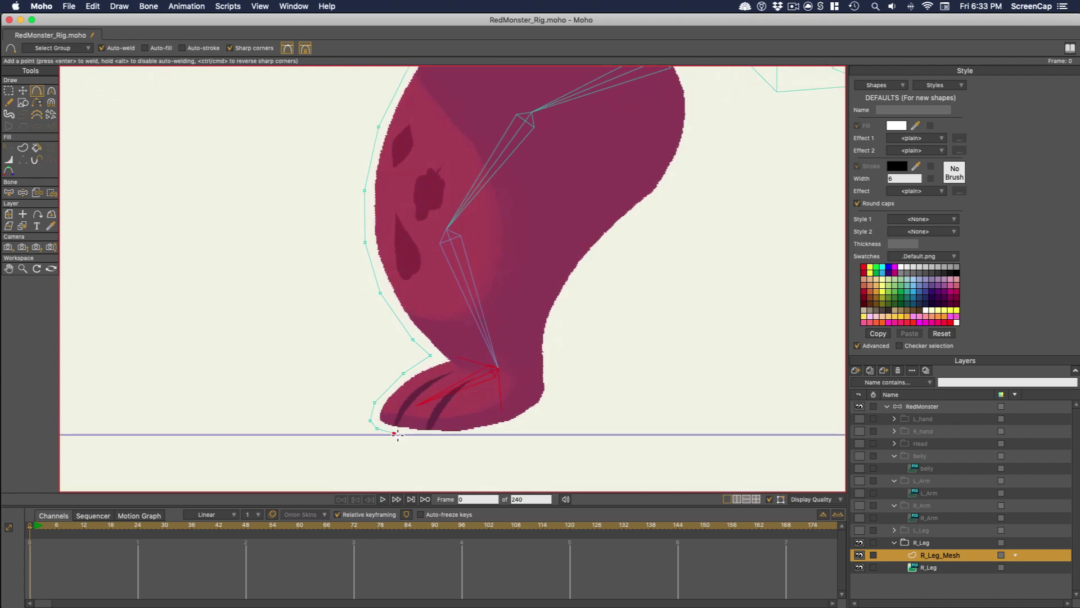
- Continue the mesh outline under the foot, up the inner leg and across the thigh's upper edge to the starting corner
{"action": "left_click", "coordinate": [523, 422]}
{"action": "left_click", "coordinate": [563, 298]}
{"action": "left_click", "coordinate": [588, 265]}
{"action": "left_click", "coordinate": [621, 232]}
{"action": "left_click", "coordinate": [657, 203]}
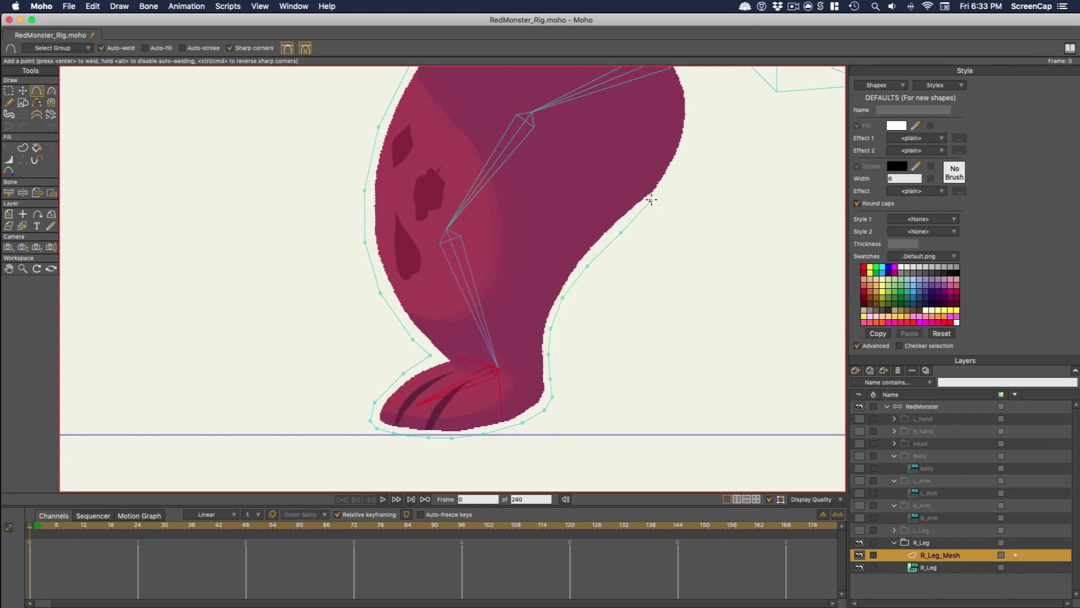
{"action": "left_click", "coordinate": [679, 170]}
{"action": "scroll", "coordinate": [695, 121], "scroll_direction": "up", "scroll_amount": 5}
{"action": "left_click", "coordinate": [663, 308]}
{"action": "left_click", "coordinate": [658, 266]}
{"action": "left_click", "coordinate": [622, 222]}
{"action": "left_click", "coordinate": [565, 203]}
{"action": "left_click", "coordinate": [527, 202]}
{"action": "left_click", "coordinate": [480, 204]}
{"action": "left_click", "coordinate": [412, 207]}
- Outline the upper and middle dark spots on the thigh with closed point shapes
{"action": "key", "text": "super+minus"}
{"action": "left_click_drag", "start_coordinate": [518, 388], "coordinate": [527, 284]}
{"action": "key", "text": "super+equal"}
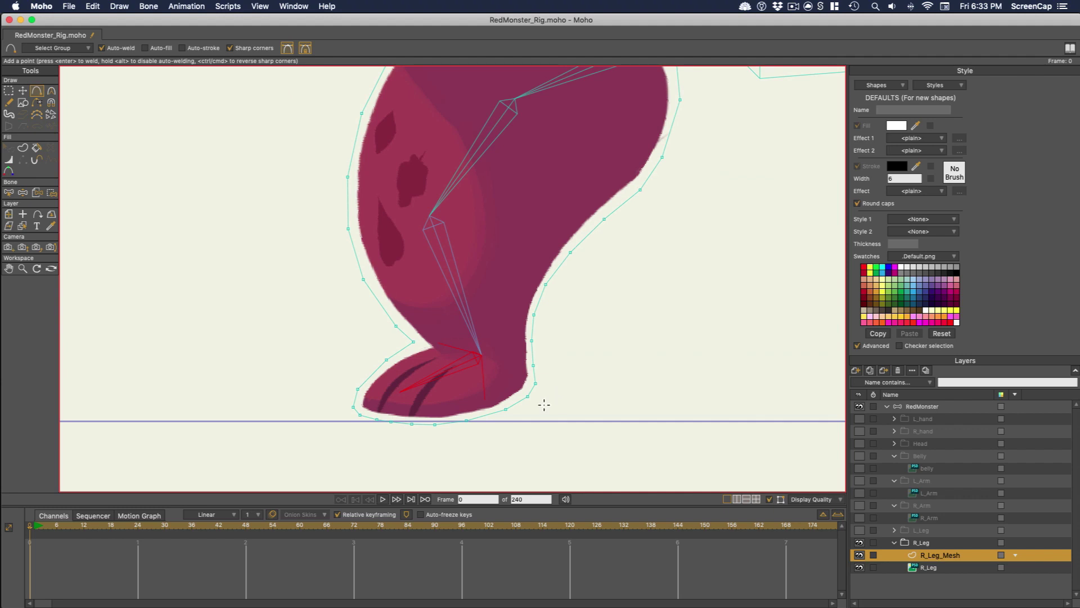
{"action": "left_click", "coordinate": [394, 101]}
{"action": "left_click", "coordinate": [371, 126]}
{"action": "left_click", "coordinate": [374, 159]}
{"action": "left_click", "coordinate": [399, 136]}
{"action": "left_click_drag", "start_coordinate": [409, 150], "coordinate": [392, 167]}
{"action": "left_click", "coordinate": [396, 202]}
{"action": "left_click", "coordinate": [399, 212]}
{"action": "left_click", "coordinate": [417, 204]}
{"action": "left_click", "coordinate": [430, 192]}
{"action": "left_click", "coordinate": [432, 163]}
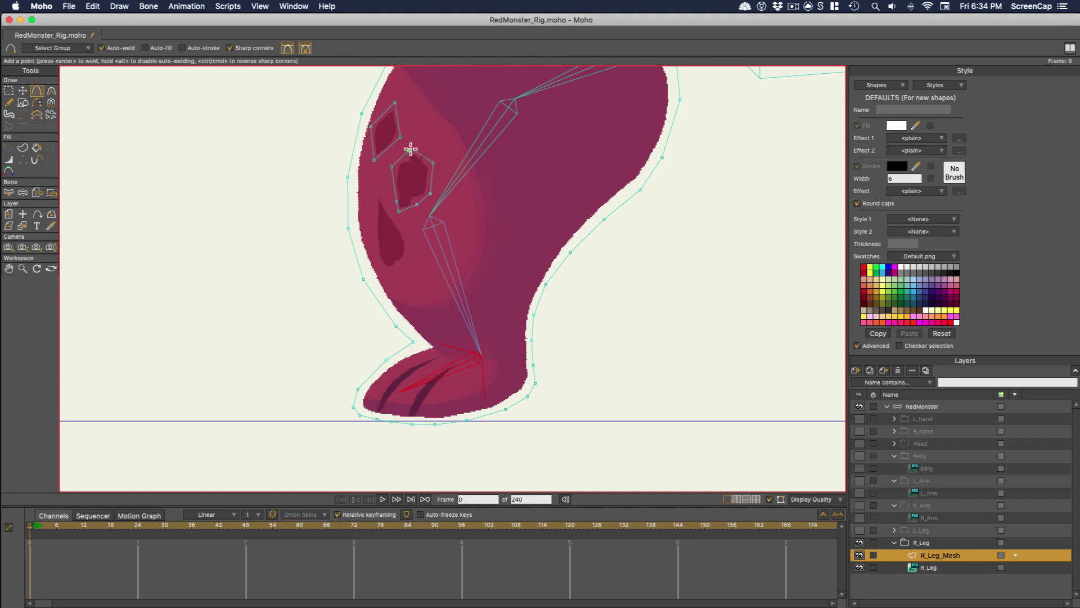
{"action": "left_click", "coordinate": [409, 149]}
- Outline the lowest dark spot on the leg with a closed point shape
{"action": "left_click", "coordinate": [377, 188]}
{"action": "left_click", "coordinate": [407, 236]}
{"action": "left_click", "coordinate": [407, 255]}
{"action": "left_click", "coordinate": [390, 271]}
{"action": "left_click", "coordinate": [377, 260]}
{"action": "left_click", "coordinate": [373, 223]}
{"action": "left_click", "coordinate": [377, 188]}
- Trace the inner border of the lighter leg patch with points, from its lower edge up to the outer thigh
{"action": "left_click", "coordinate": [389, 297]}
{"action": "left_click", "coordinate": [411, 306]}
{"action": "left_click", "coordinate": [448, 301]}
{"action": "left_click", "coordinate": [475, 275]}
{"action": "left_click", "coordinate": [484, 212]}
{"action": "left_click", "coordinate": [429, 89]}
{"action": "left_click_drag", "start_coordinate": [428, 90], "coordinate": [474, 179]}
{"action": "left_click", "coordinate": [448, 149]}
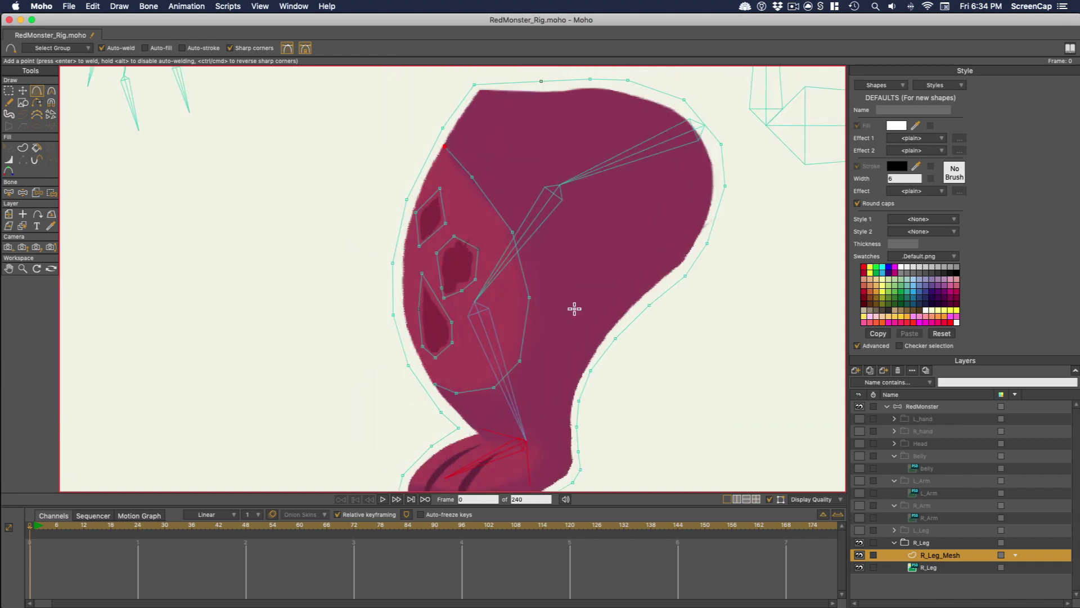
- Deselect all points and triangulate the R_Leg_Mesh outline into a 2D mesh
{"action": "left_click_drag", "start_coordinate": [575, 300], "coordinate": [541, 217]}
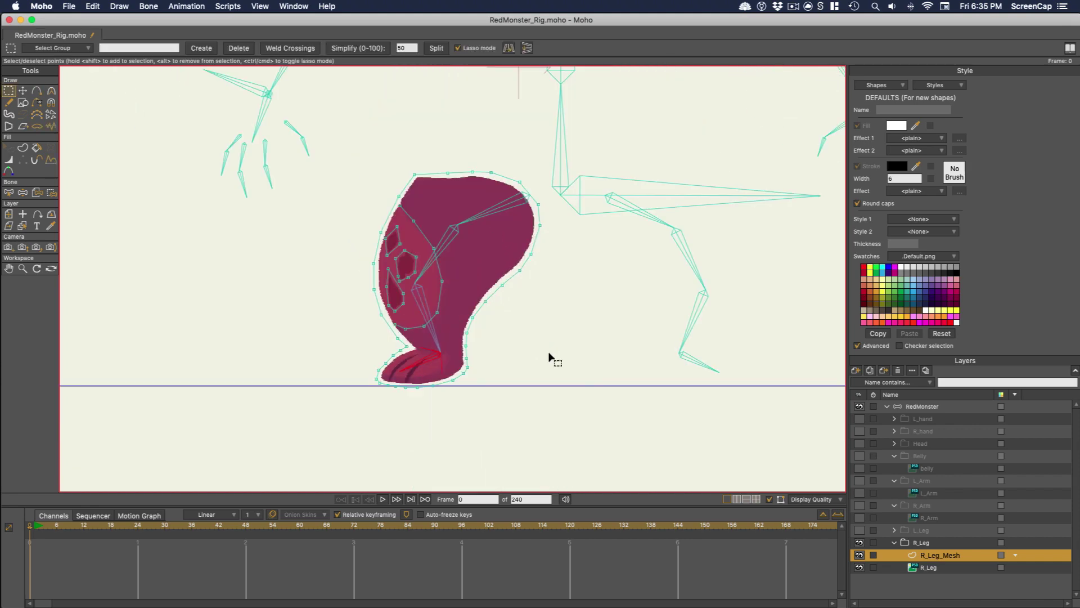
{"action": "left_click", "coordinate": [548, 351]}
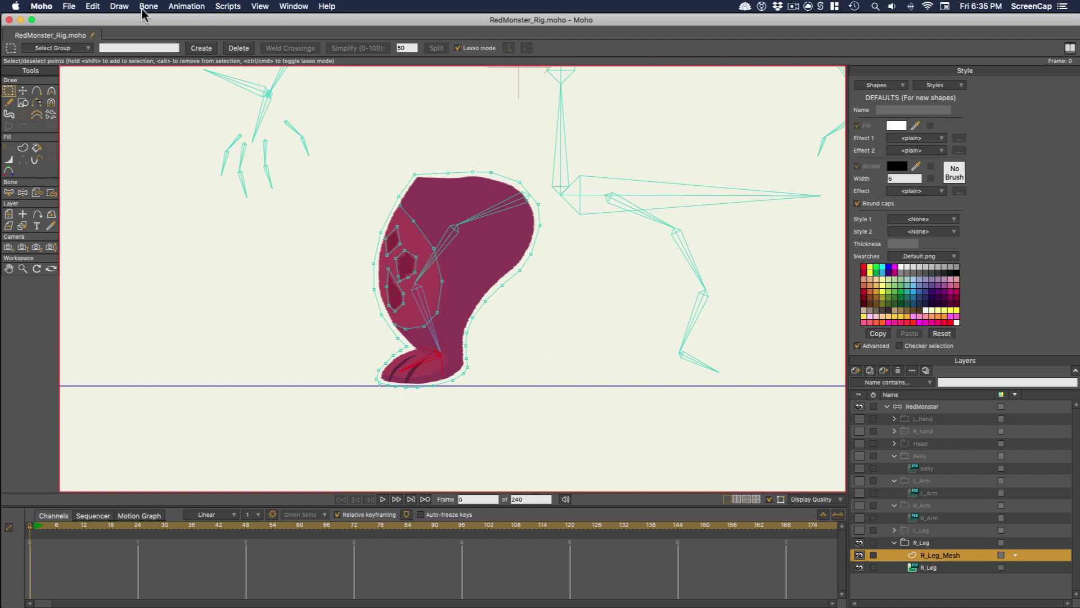
{"action": "left_click", "coordinate": [121, 8]}
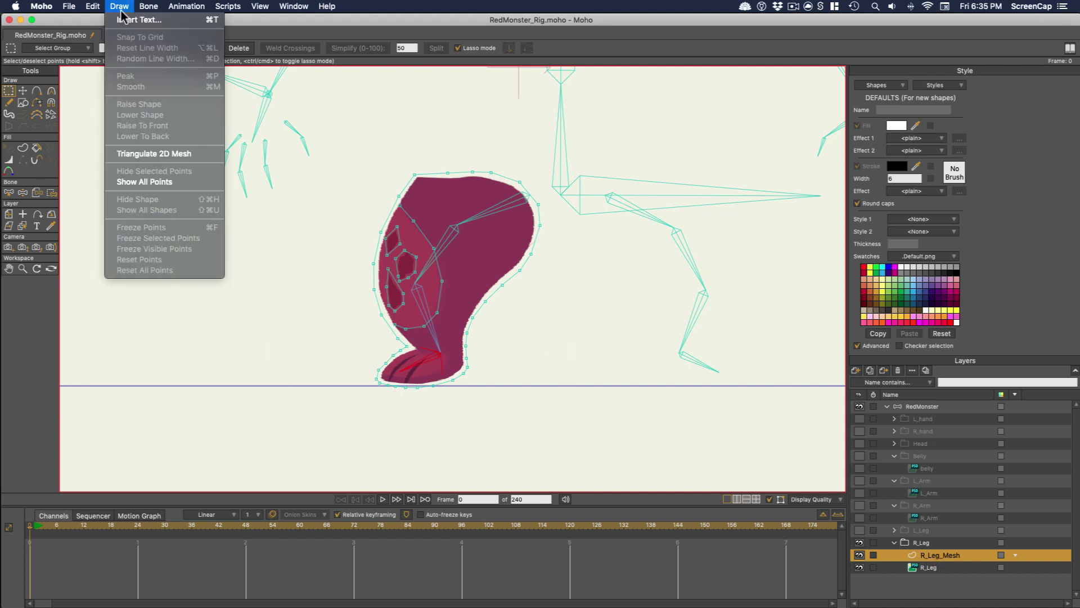
{"action": "left_click", "coordinate": [178, 154]}
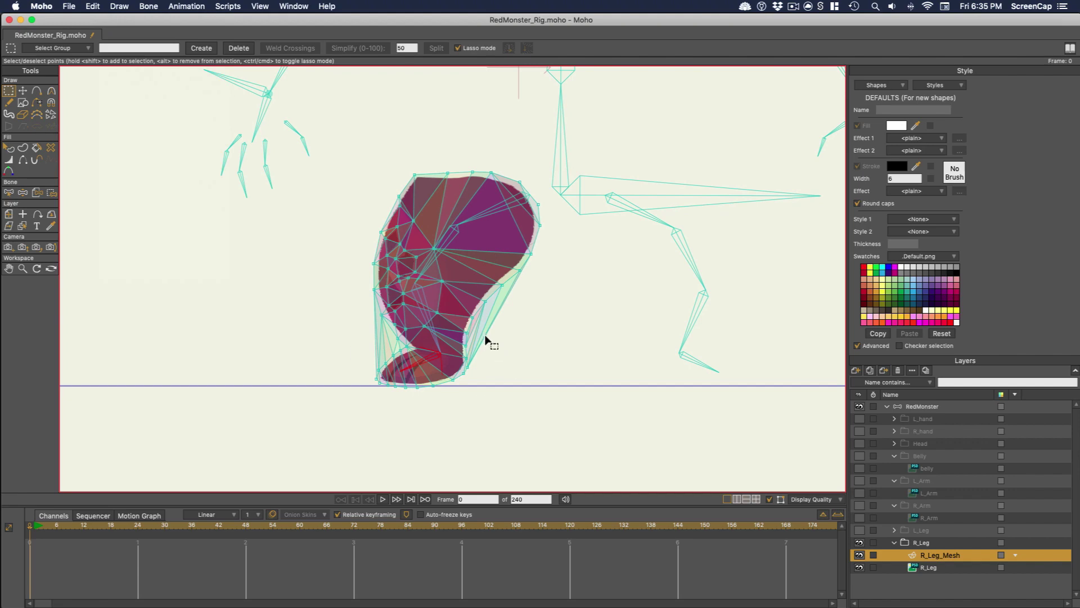
- Delete the excess mesh edges spanning outside the leg behind the knee and in front of the ankle
{"action": "scroll", "coordinate": [517, 340], "scroll_direction": "up", "scroll_amount": 3}
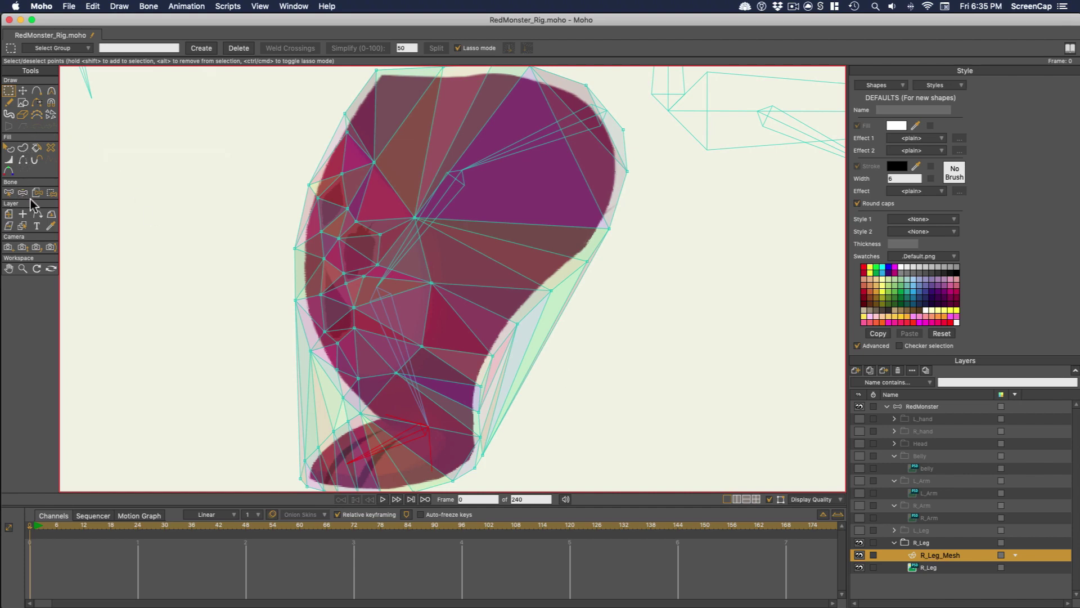
{"action": "left_click", "coordinate": [37, 103]}
{"action": "mouse_move", "coordinate": [561, 319]}
{"action": "left_mouse_down"}
{"action": "mouse_move", "coordinate": [491, 382]}
{"action": "mouse_move", "coordinate": [502, 412]}
{"action": "left_mouse_up"}
{"action": "mouse_move", "coordinate": [296, 406]}
{"action": "left_mouse_down"}
{"action": "mouse_move", "coordinate": [324, 399]}
{"action": "mouse_move", "coordinate": [389, 441]}
{"action": "left_mouse_up"}
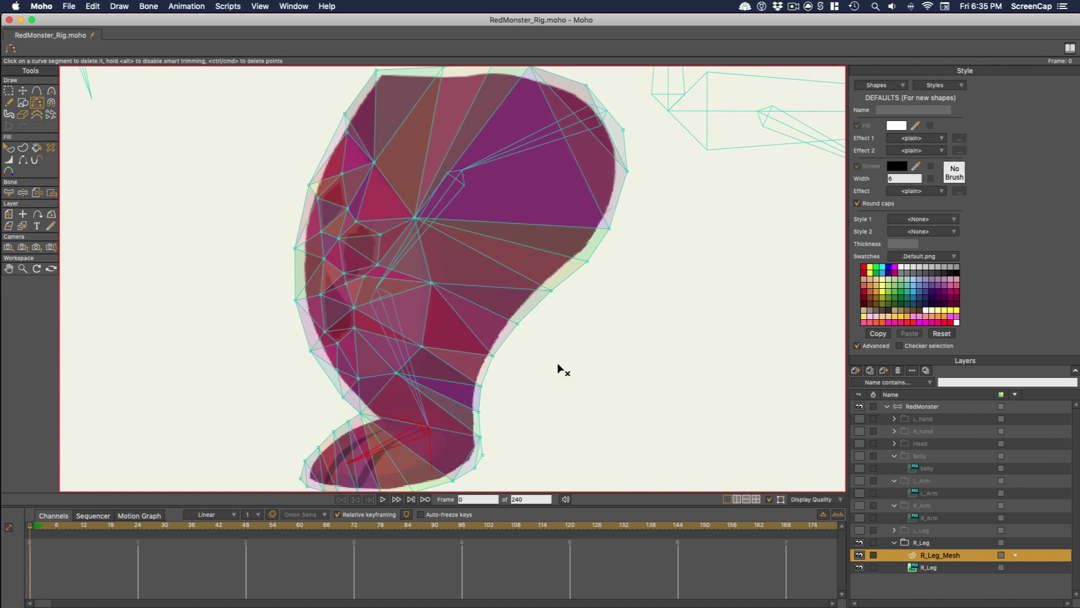
{"action": "left_click", "coordinate": [36, 91]}
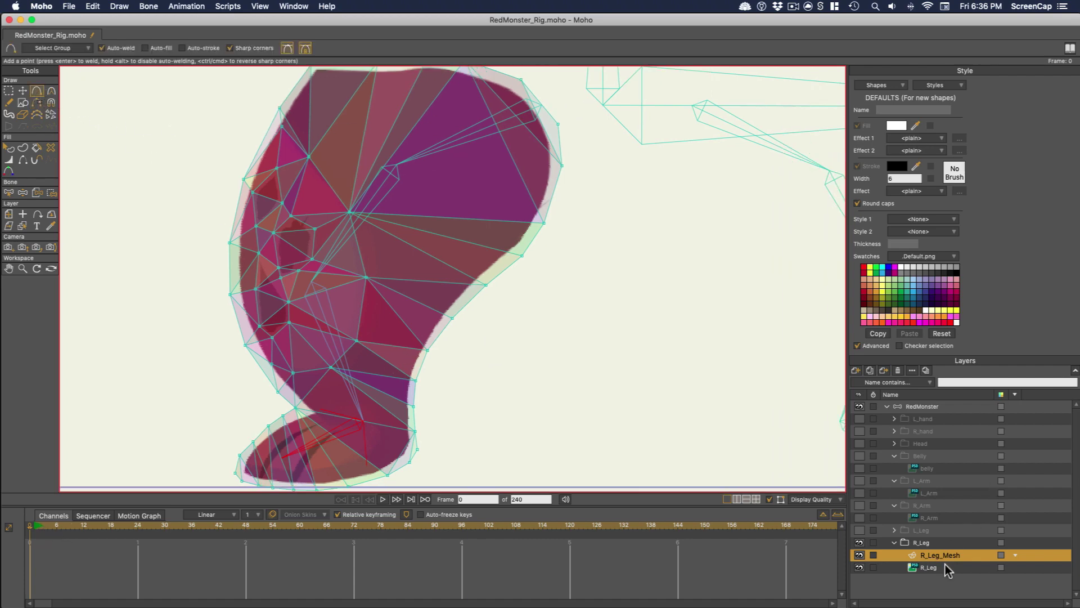
- Set R_Leg_Mesh as the smart warp layer of the R_Leg image layer
{"action": "left_click", "coordinate": [942, 566]}
{"action": "double_click", "coordinate": [942, 566]}
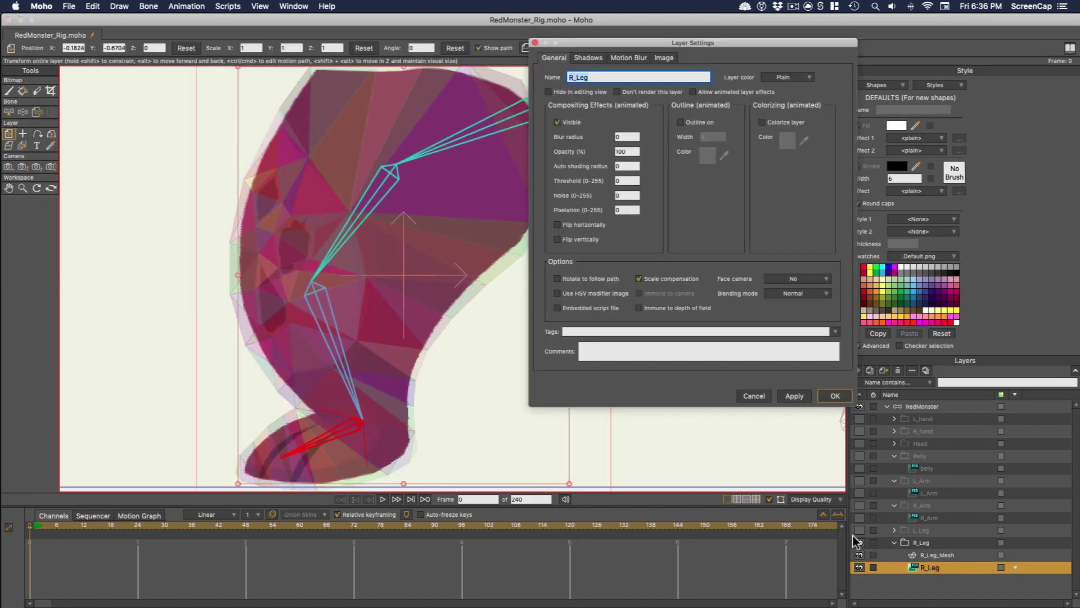
{"action": "left_click", "coordinate": [666, 59]}
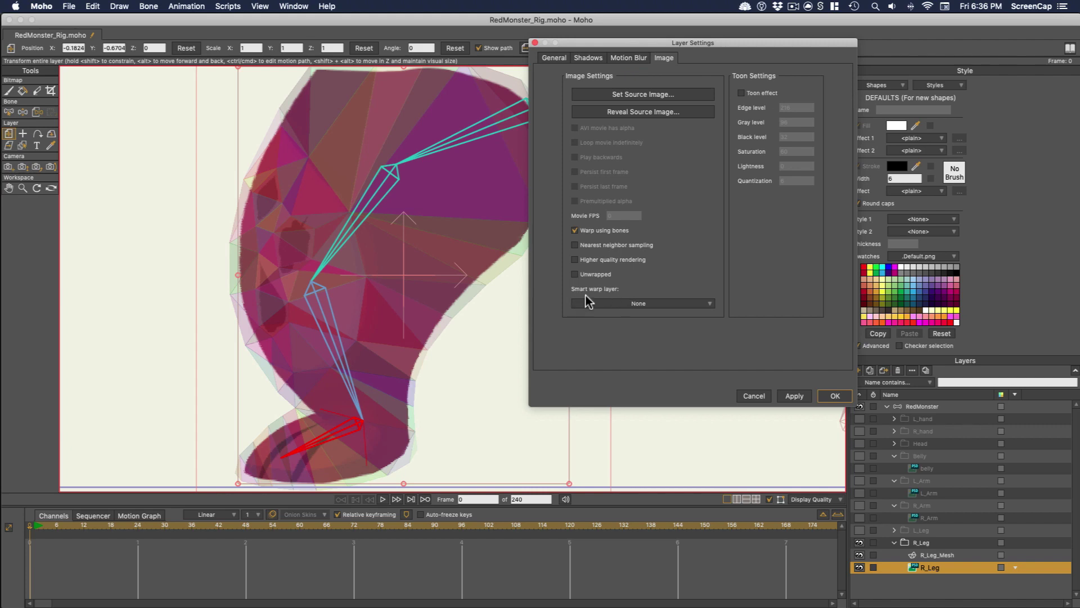
{"action": "left_click", "coordinate": [700, 305]}
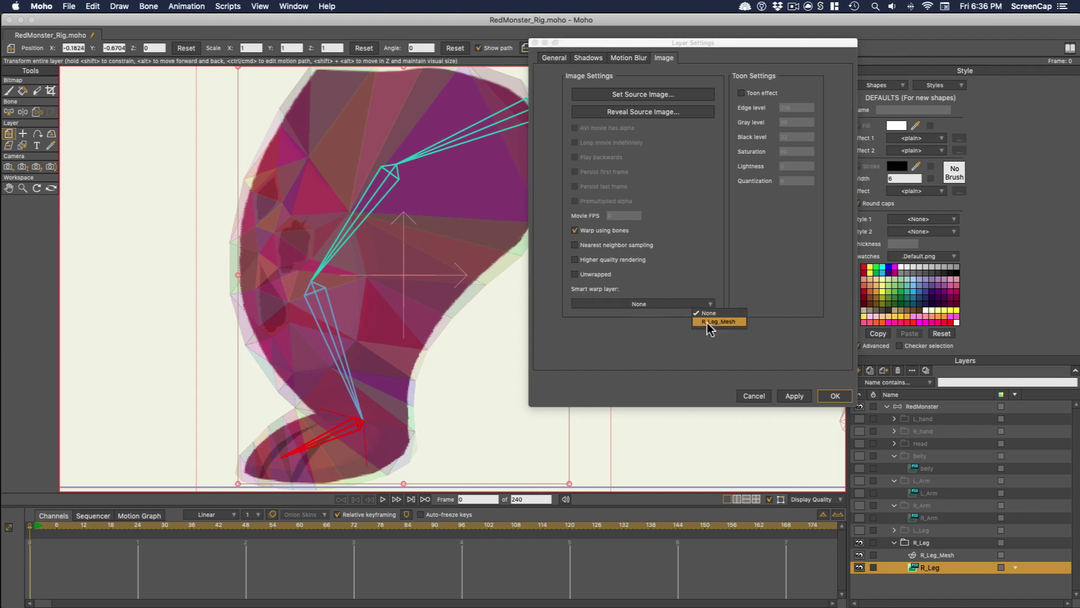
{"action": "left_click", "coordinate": [721, 322]}
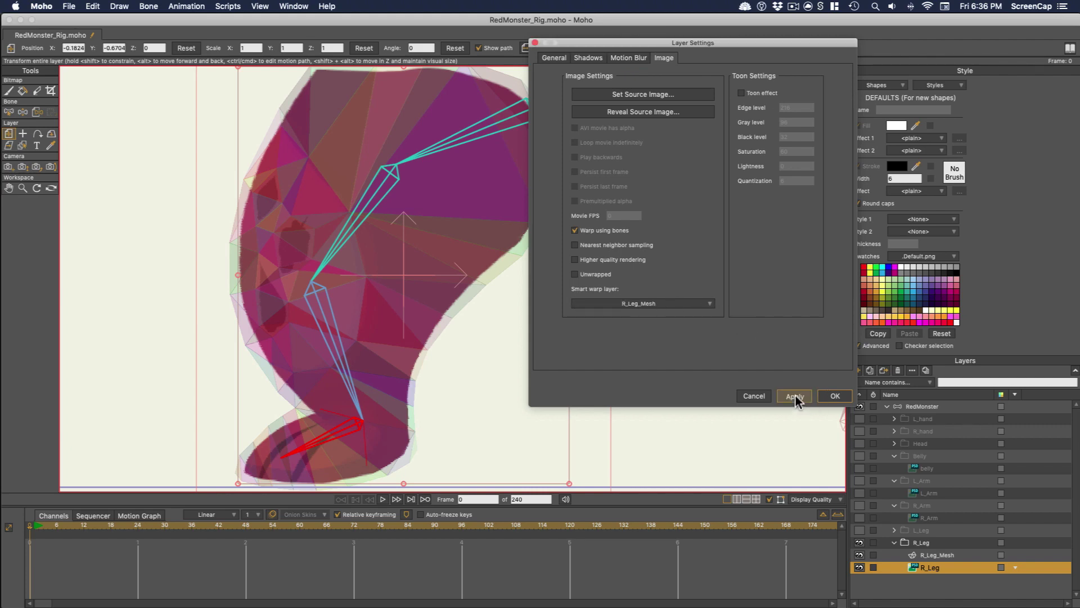
{"action": "left_click", "coordinate": [831, 396]}
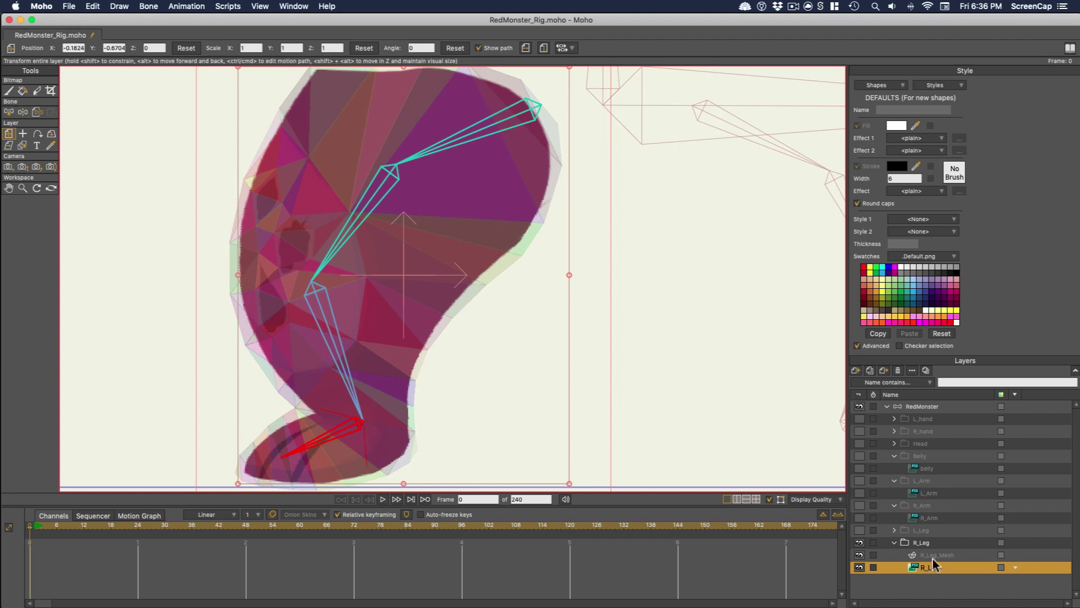
- Try moving the heel, shin, calf and foot points of R_Leg_Mesh on frame 1 to test the deformation
{"action": "left_click", "coordinate": [38, 528]}
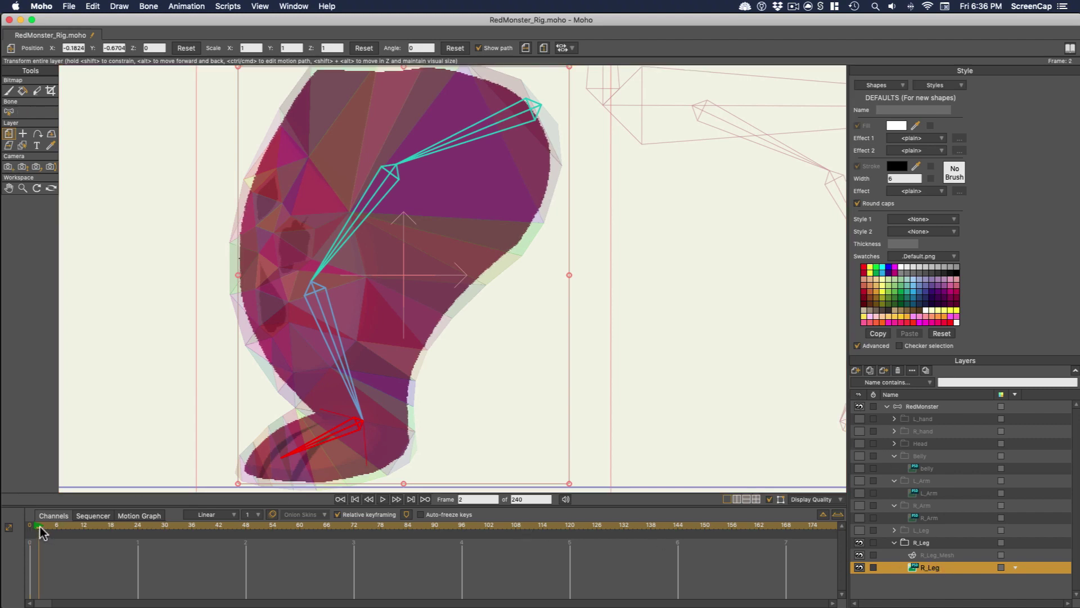
{"action": "left_click", "coordinate": [935, 556]}
{"action": "scroll", "coordinate": [489, 380], "scroll_direction": "down", "scroll_amount": 5}
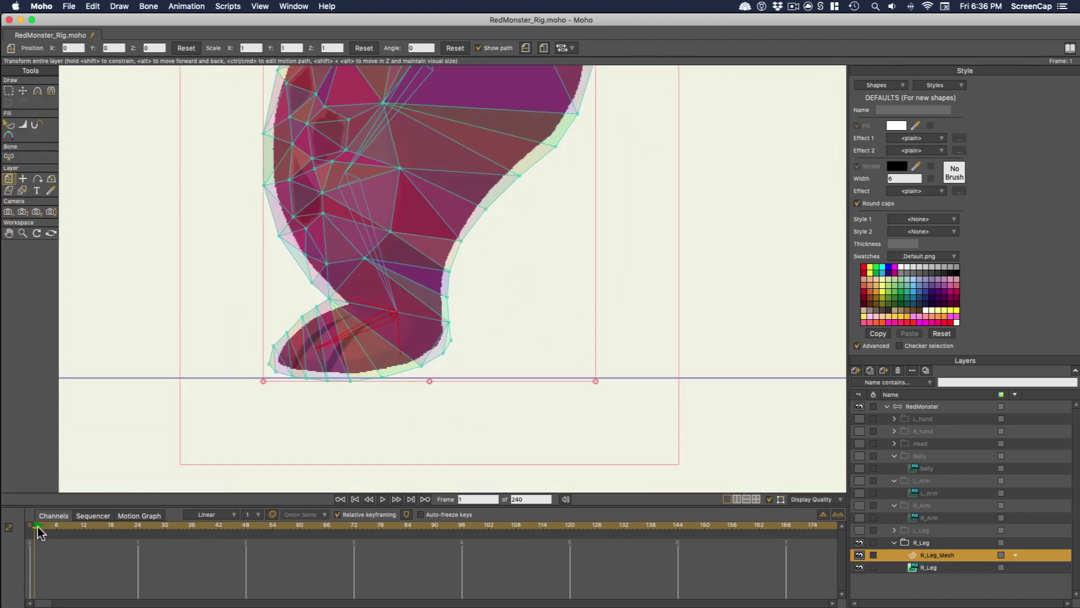
{"action": "left_click", "coordinate": [34, 528]}
{"action": "left_click", "coordinate": [23, 91]}
{"action": "double_click", "coordinate": [452, 318]}
{"action": "mouse_move", "coordinate": [458, 375]}
{"action": "left_mouse_down"}
{"action": "mouse_move", "coordinate": [463, 319]}
{"action": "mouse_move", "coordinate": [445, 362]}
{"action": "left_mouse_up"}
{"action": "left_click", "coordinate": [497, 329]}
{"action": "left_click_drag", "start_coordinate": [311, 282], "coordinate": [322, 305]}
{"action": "mouse_move", "coordinate": [327, 263]}
{"action": "left_mouse_down"}
{"action": "mouse_move", "coordinate": [335, 277]}
{"action": "mouse_move", "coordinate": [311, 265]}
{"action": "left_mouse_up"}
{"action": "left_click_drag", "start_coordinate": [486, 209], "coordinate": [483, 209]}
{"action": "left_click_drag", "start_coordinate": [461, 241], "coordinate": [462, 227]}
{"action": "left_click_drag", "start_coordinate": [317, 453], "coordinate": [397, 404]}
- Undo the test moves made to the R_Leg_Mesh points
{"action": "key", "text": "super+z"}
{"action": "key", "text": "super+z"}
{"action": "key", "text": "super+z"}
{"action": "key", "text": "super+z"}
{"action": "key", "text": "super+z"}
{"action": "key", "text": "super+z"}
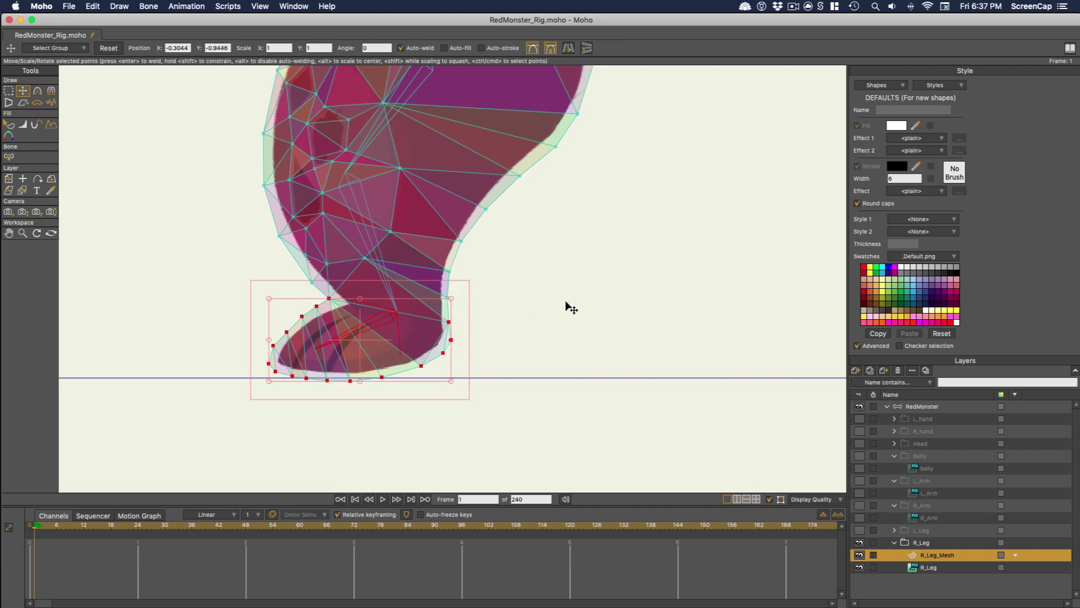
- On frame 0, add a point to R_Leg_Mesh at the front ankle crease and retriangulate the 2D mesh
{"action": "left_click", "coordinate": [30, 527]}
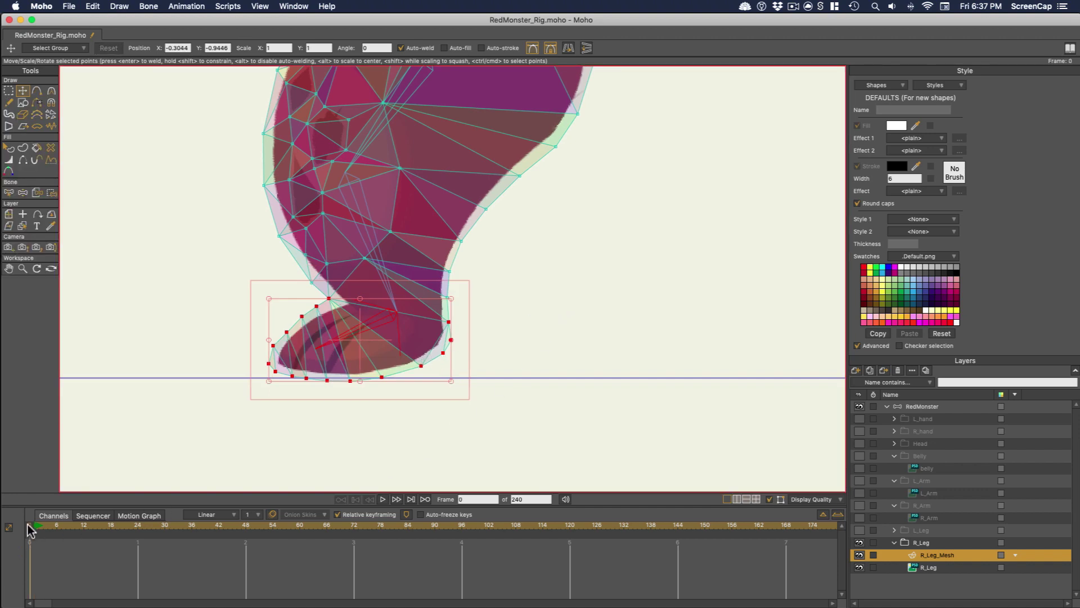
{"action": "left_click", "coordinate": [539, 315]}
{"action": "left_click", "coordinate": [42, 92]}
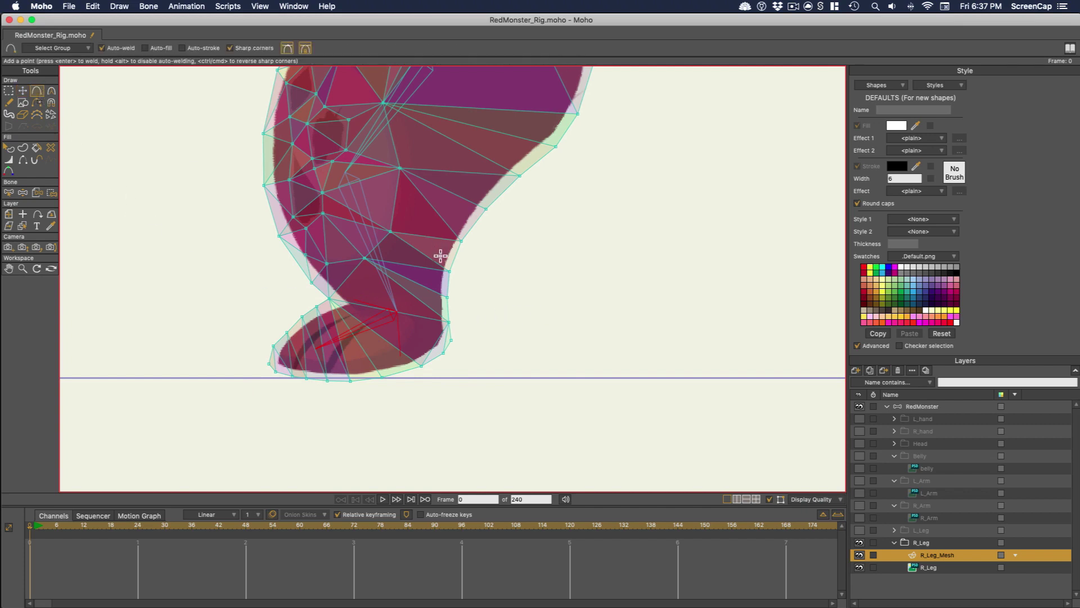
{"action": "left_click", "coordinate": [336, 291]}
{"action": "left_click", "coordinate": [118, 7]}
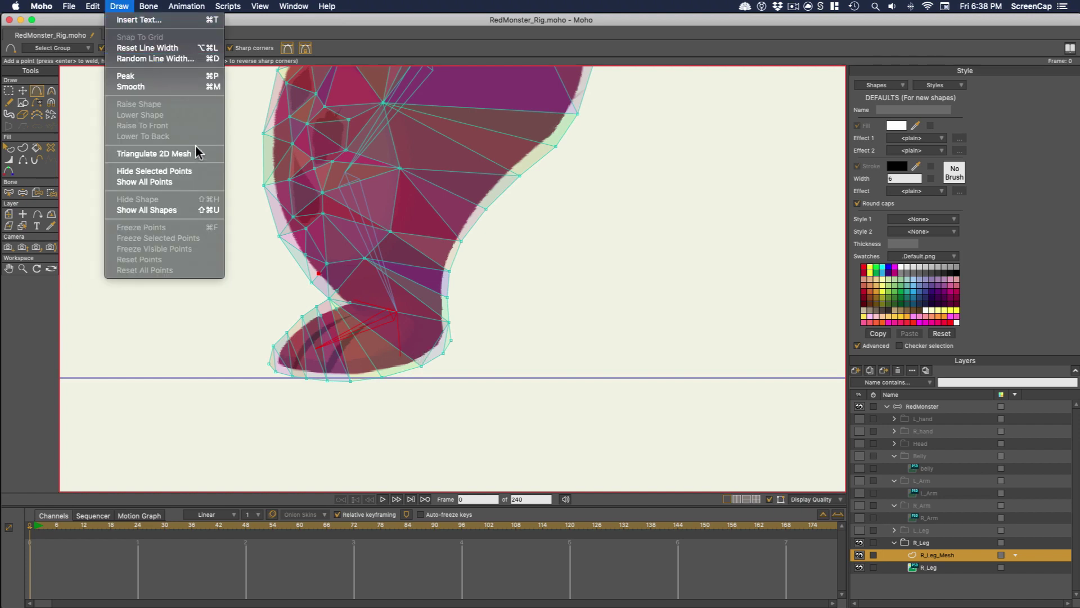
{"action": "left_click", "coordinate": [191, 154]}
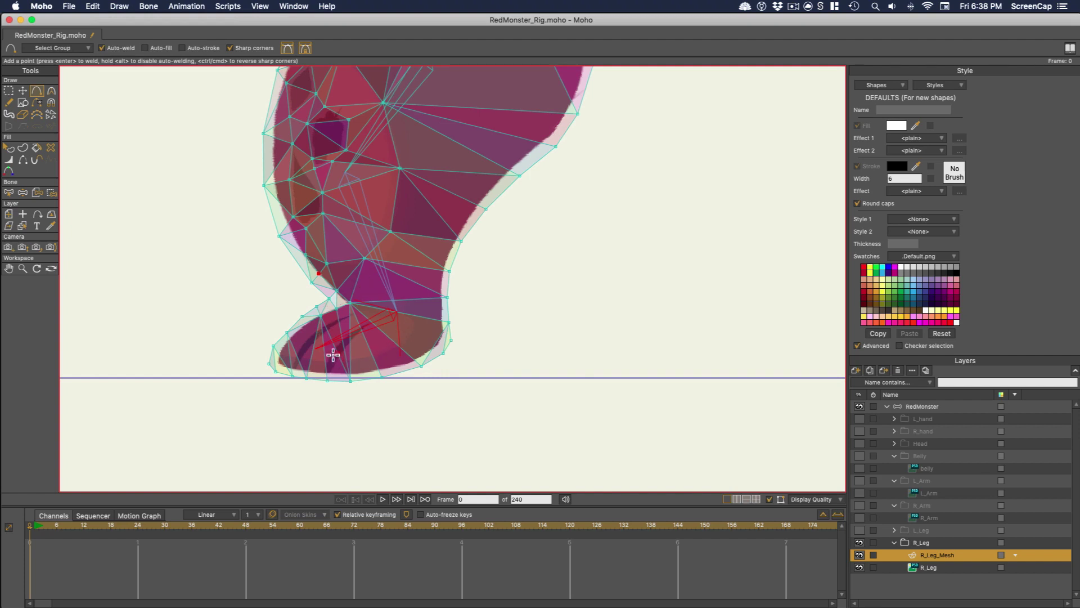
- Try bending the foot downward on frame 1 by rotating its mesh points and shifting the heel
{"action": "left_click", "coordinate": [35, 528]}
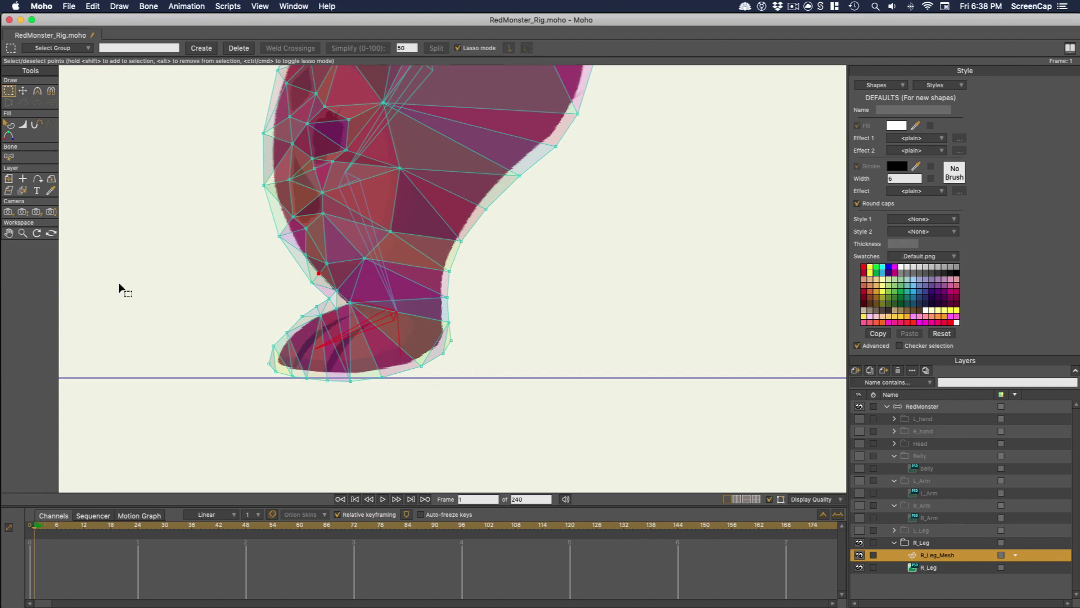
{"action": "key", "text": "t"}
{"action": "mouse_move", "coordinate": [313, 398]}
{"action": "left_mouse_down"}
{"action": "mouse_move", "coordinate": [465, 309]}
{"action": "mouse_move", "coordinate": [458, 378]}
{"action": "mouse_move", "coordinate": [432, 331]}
{"action": "mouse_move", "coordinate": [438, 282]}
{"action": "left_mouse_up"}
{"action": "left_click", "coordinate": [441, 284]}
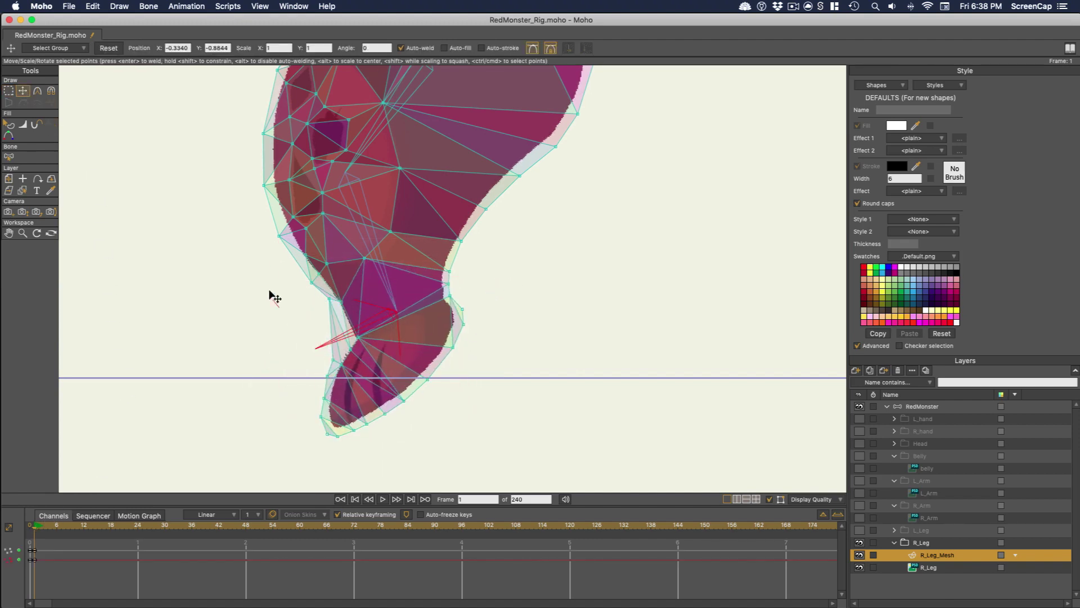
{"action": "mouse_move", "coordinate": [292, 306]}
{"action": "left_mouse_down"}
{"action": "mouse_move", "coordinate": [322, 228]}
{"action": "mouse_move", "coordinate": [327, 285]}
{"action": "left_mouse_up"}
{"action": "mouse_move", "coordinate": [330, 466]}
{"action": "left_mouse_down"}
{"action": "mouse_move", "coordinate": [327, 338]}
{"action": "mouse_move", "coordinate": [442, 303]}
{"action": "mouse_move", "coordinate": [467, 454]}
{"action": "left_mouse_up"}
{"action": "left_click_drag", "start_coordinate": [476, 447], "coordinate": [494, 419]}
{"action": "left_click_drag", "start_coordinate": [451, 333], "coordinate": [470, 338]}
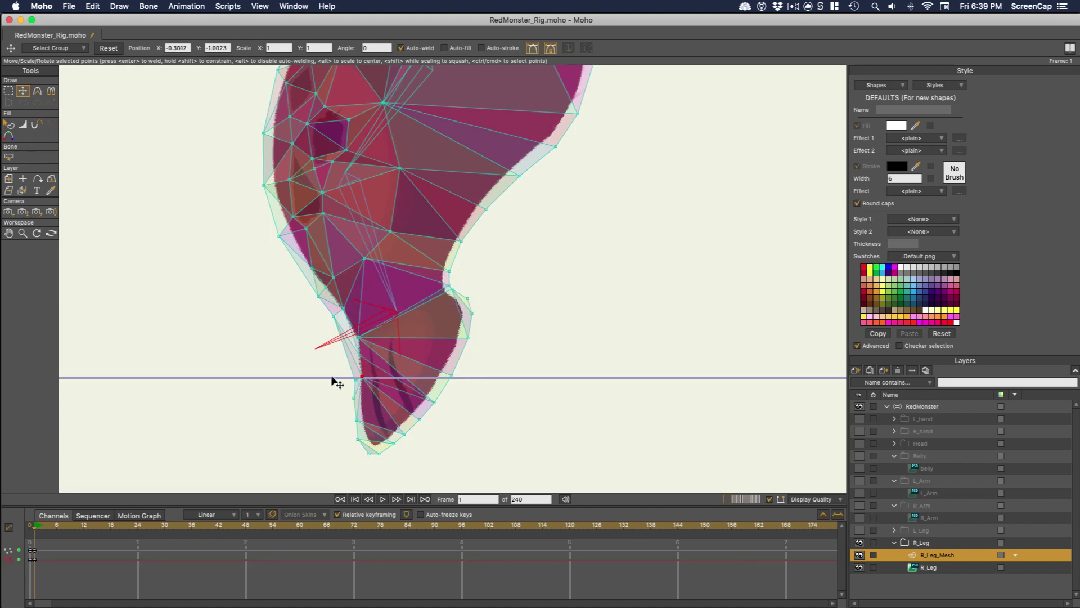
- Try adjusting the front and sole points of the bent foot, and clear the frame 1 test pose
{"action": "left_click_drag", "start_coordinate": [331, 418], "coordinate": [344, 363]}
{"action": "left_click", "coordinate": [404, 433]}
{"action": "left_click", "coordinate": [419, 420]}
{"action": "left_click", "coordinate": [433, 403]}
{"action": "left_click", "coordinate": [450, 375]}
{"action": "key", "text": "Delete"}
- On frame 0, add interior points in the middle of the foot and at the ankle, and retriangulate the mesh
{"action": "left_click", "coordinate": [29, 527]}
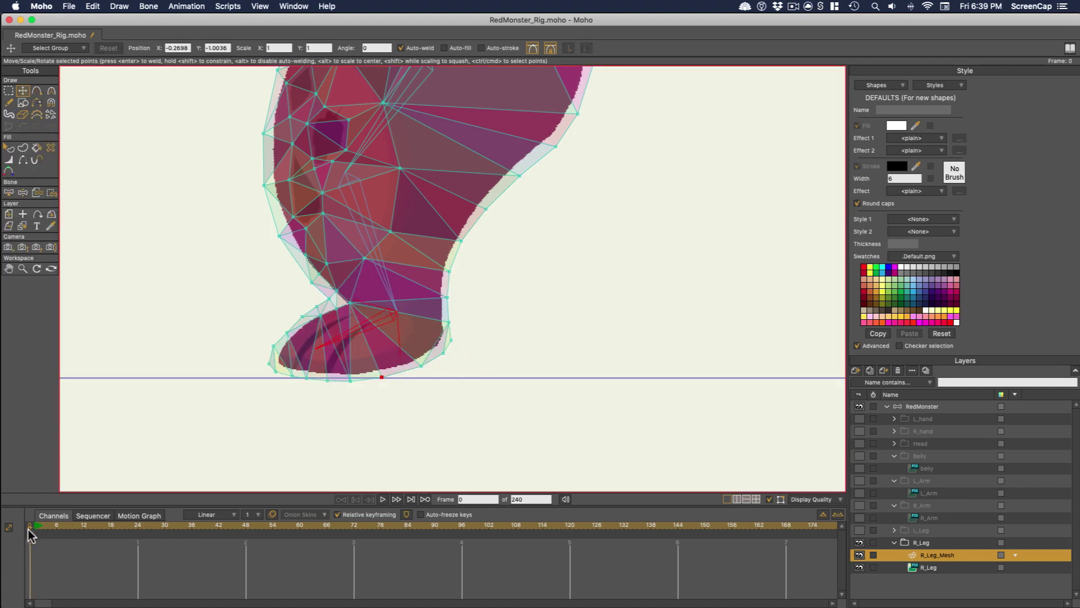
{"action": "left_click", "coordinate": [37, 91]}
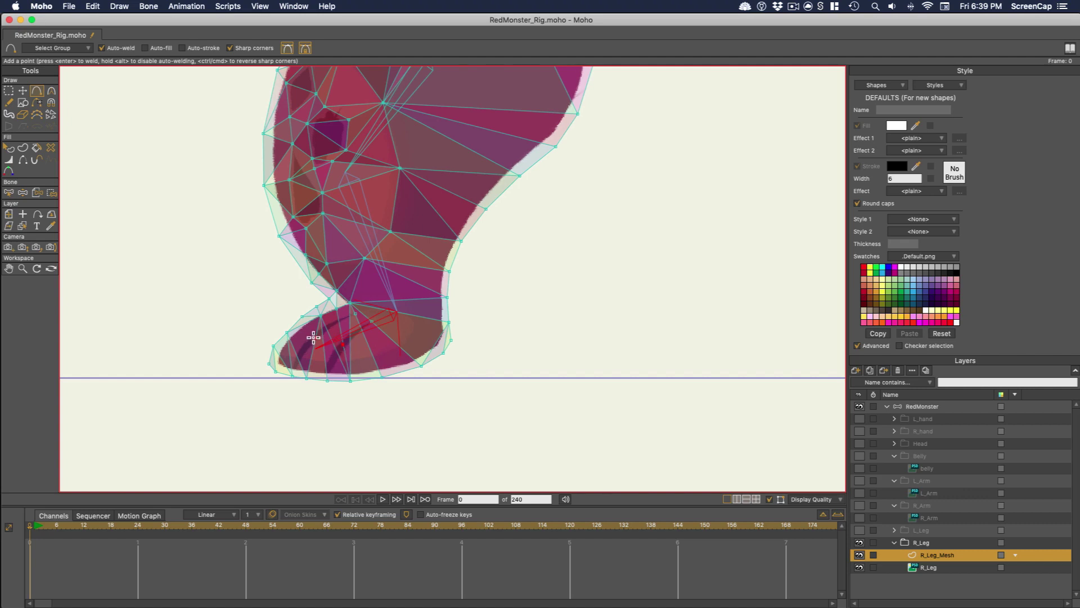
{"action": "left_click", "coordinate": [121, 9]}
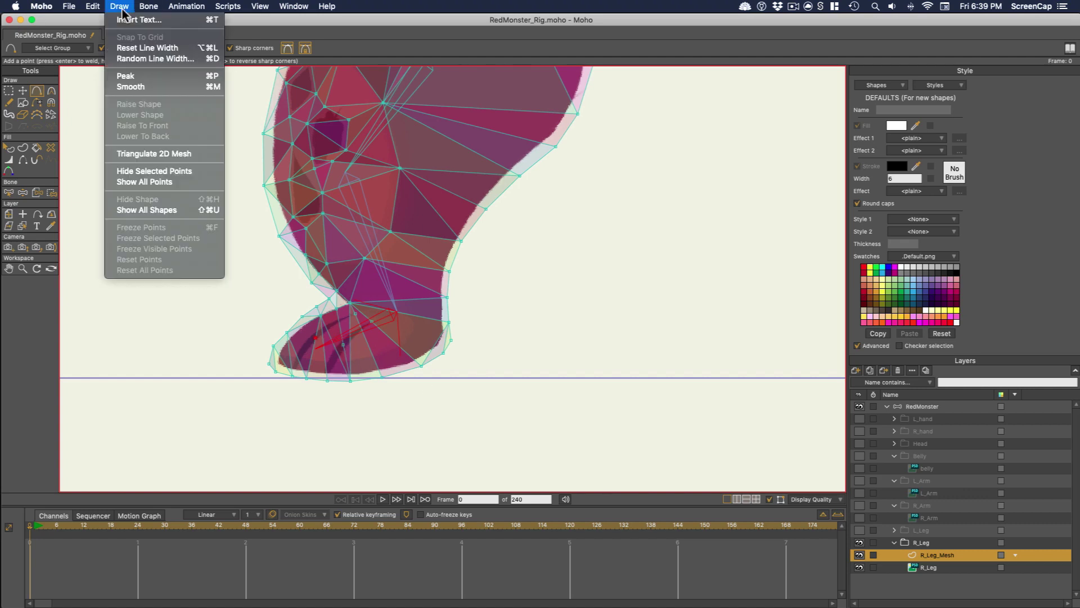
{"action": "left_click", "coordinate": [155, 153]}
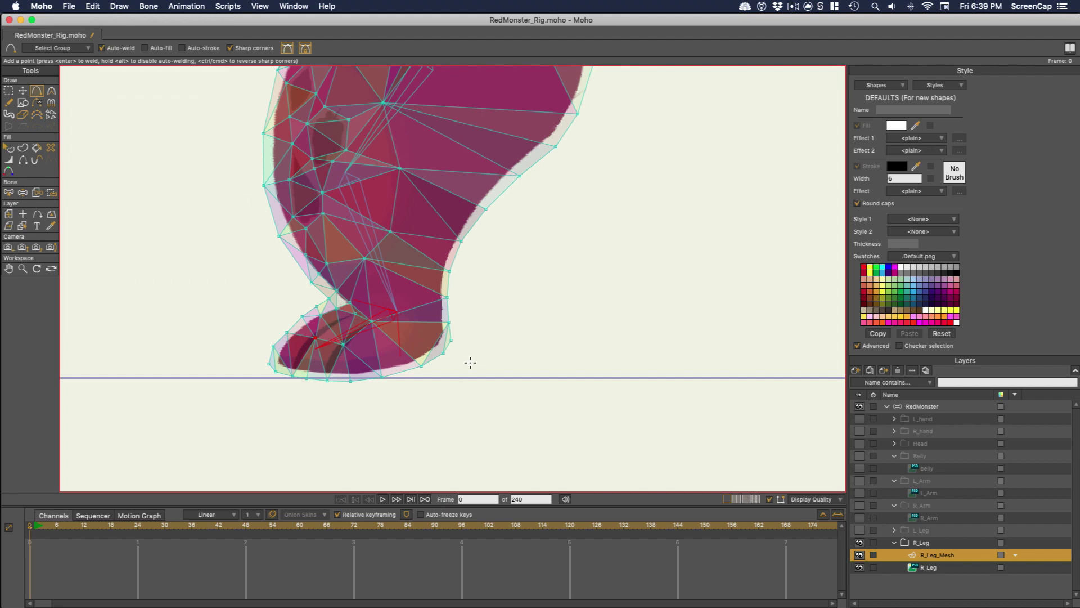
- Show the Actions window and create a new action for the right foot bone of RedMonster
{"action": "scroll", "coordinate": [479, 363], "scroll_direction": "up", "scroll_amount": 3}
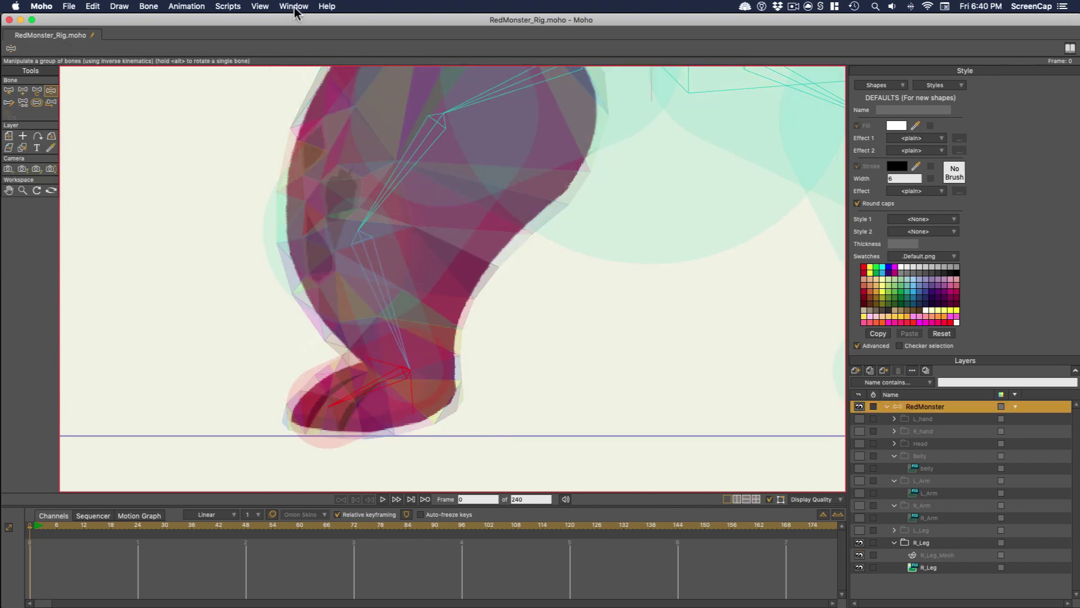
{"action": "left_click", "coordinate": [294, 11]}
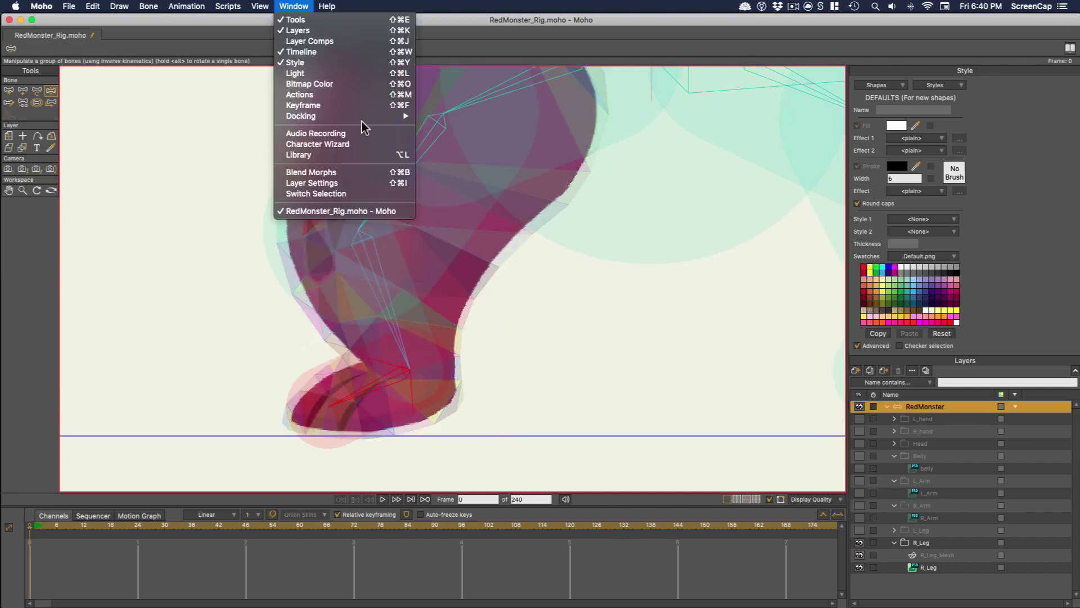
{"action": "left_click", "coordinate": [363, 97]}
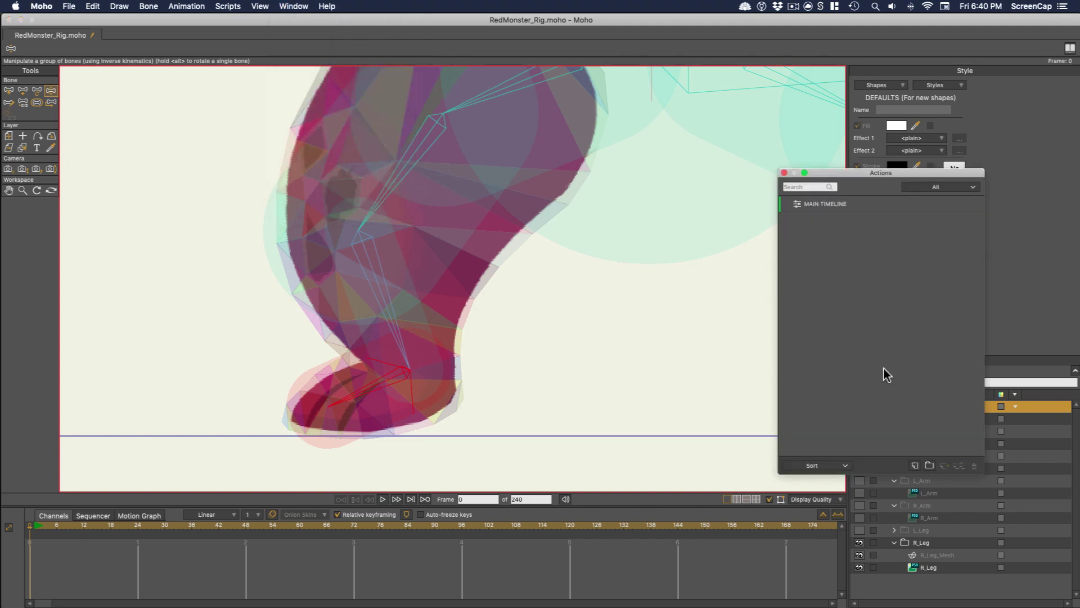
{"action": "left_click", "coordinate": [384, 391]}
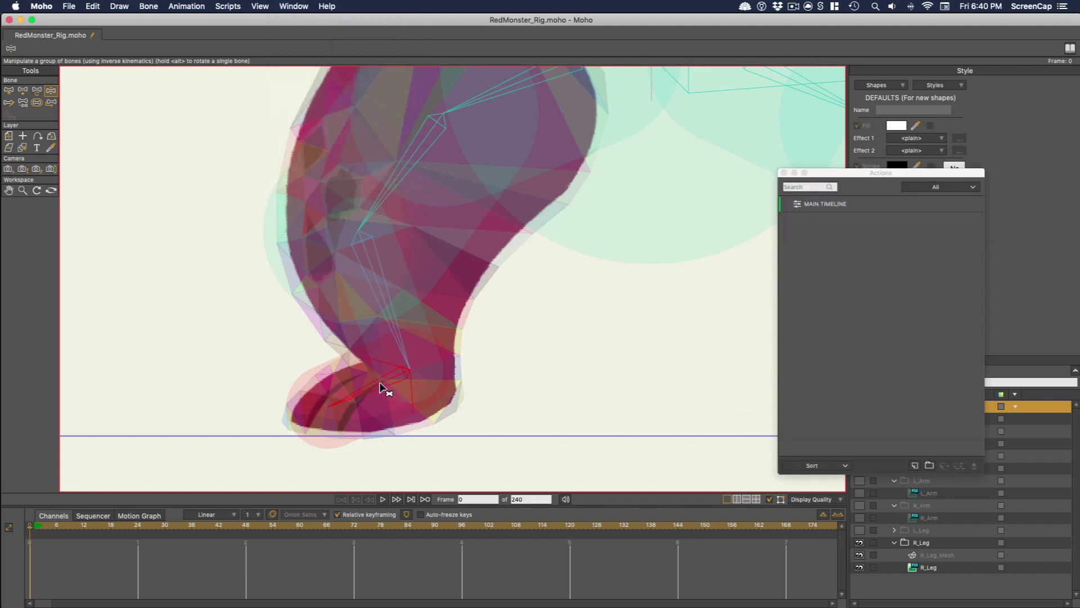
{"action": "left_click", "coordinate": [915, 466]}
{"action": "key", "text": "Return"}
- On frame 48 of the foot action, rotate the foot bone downward to an angle of about 344°
{"action": "left_click", "coordinate": [23, 92]}
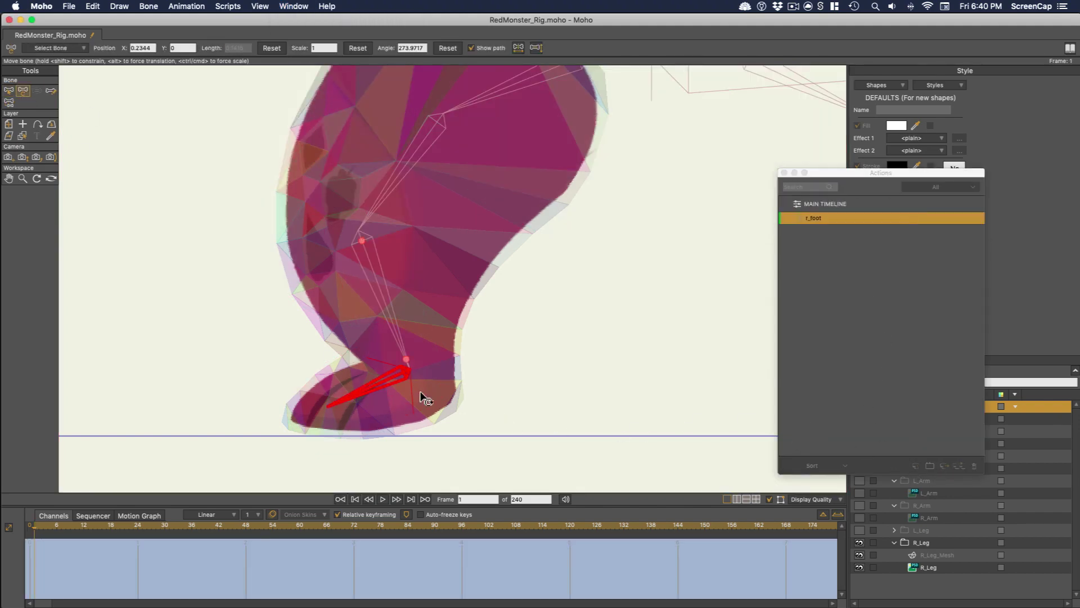
{"action": "left_click", "coordinate": [155, 526]}
{"action": "left_click_drag", "start_coordinate": [349, 406], "coordinate": [436, 439]}
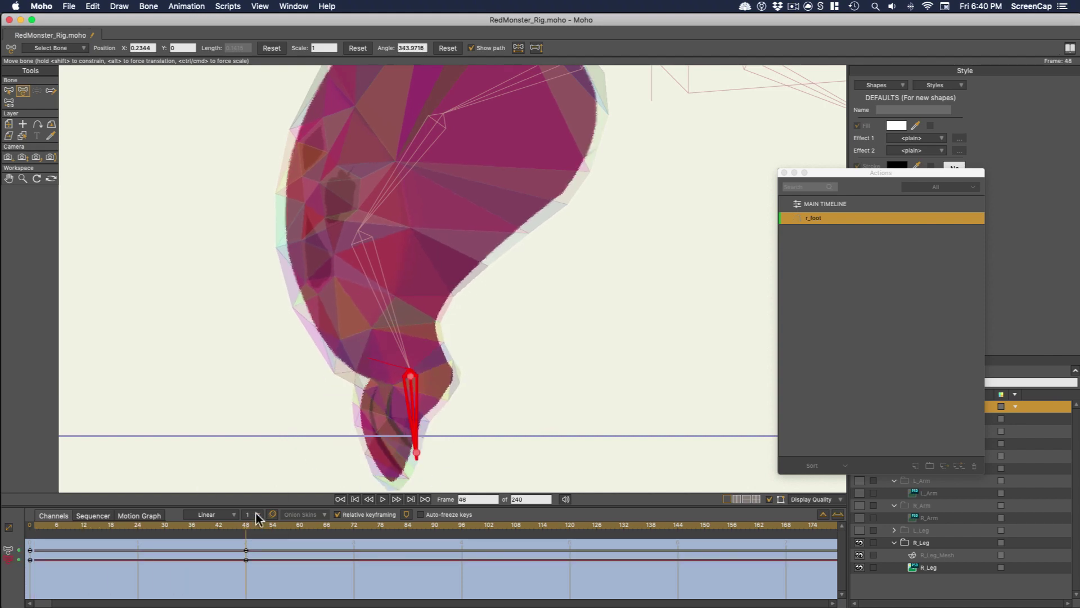
- Reposition the heel, sole and toe points of R_Leg_Mesh on frame 48 to smooth the downward-bent foot
{"action": "left_click", "coordinate": [944, 555]}
{"action": "left_click", "coordinate": [23, 91]}
{"action": "mouse_move", "coordinate": [481, 387]}
{"action": "left_mouse_down"}
{"action": "mouse_move", "coordinate": [461, 354]}
{"action": "mouse_move", "coordinate": [506, 407]}
{"action": "mouse_move", "coordinate": [510, 359]}
{"action": "left_mouse_up"}
{"action": "left_click_drag", "start_coordinate": [478, 342], "coordinate": [458, 317]}
{"action": "left_click_drag", "start_coordinate": [410, 446], "coordinate": [410, 467]}
{"action": "left_click_drag", "start_coordinate": [436, 397], "coordinate": [443, 396]}
{"action": "left_click_drag", "start_coordinate": [435, 414], "coordinate": [440, 415]}
{"action": "left_click_drag", "start_coordinate": [439, 374], "coordinate": [457, 344]}
{"action": "left_click_drag", "start_coordinate": [471, 329], "coordinate": [452, 279]}
- Shift the points along the front of the foot and around the toes, checking the bend between frames
{"action": "left_click_drag", "start_coordinate": [372, 328], "coordinate": [327, 387]}
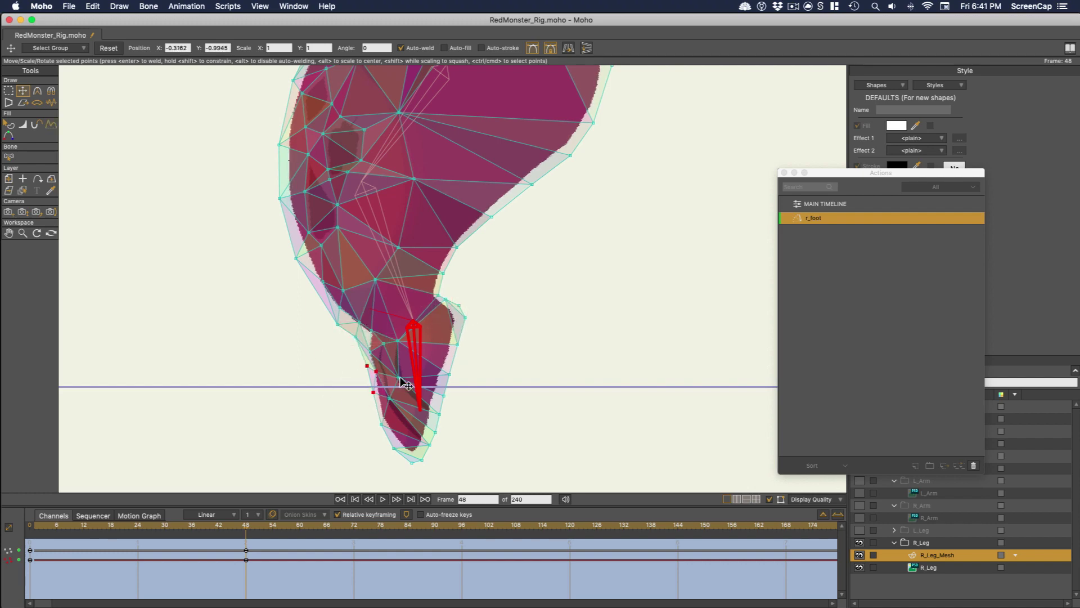
{"action": "left_click_drag", "start_coordinate": [396, 380], "coordinate": [401, 381]}
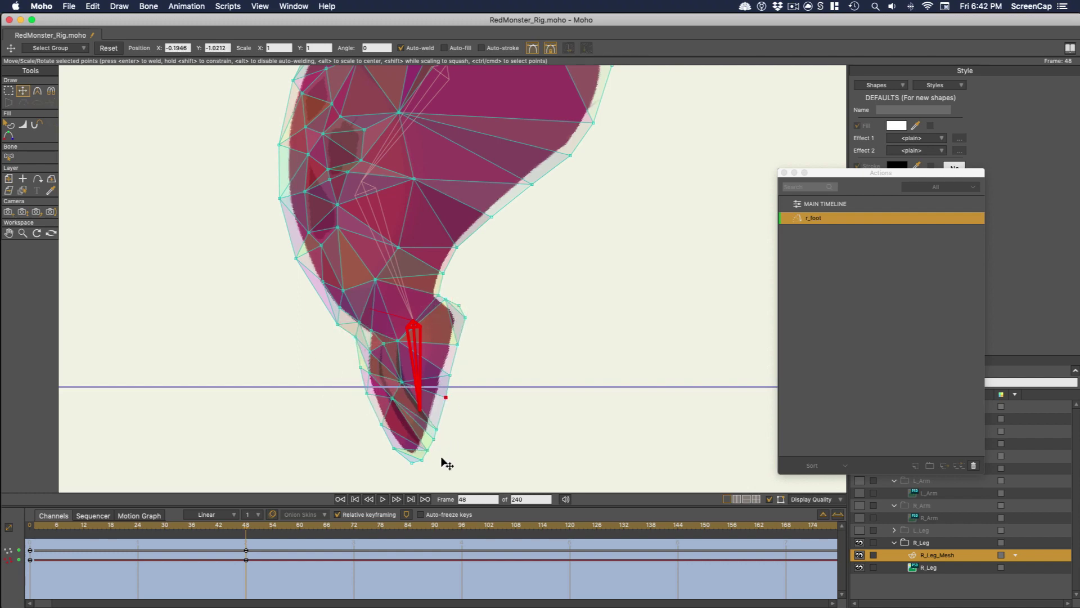
{"action": "mouse_move", "coordinate": [434, 463]}
{"action": "left_mouse_down"}
{"action": "mouse_move", "coordinate": [429, 414]}
{"action": "mouse_move", "coordinate": [411, 394]}
{"action": "mouse_move", "coordinate": [390, 402]}
{"action": "left_mouse_up"}
{"action": "key", "text": "Return"}
{"action": "mouse_move", "coordinate": [246, 528]}
{"action": "left_mouse_down"}
{"action": "mouse_move", "coordinate": [51, 528]}
{"action": "mouse_move", "coordinate": [291, 527]}
{"action": "mouse_move", "coordinate": [246, 528]}
{"action": "left_mouse_up"}
{"action": "mouse_move", "coordinate": [487, 436]}
{"action": "left_mouse_down"}
{"action": "mouse_move", "coordinate": [421, 314]}
{"action": "mouse_move", "coordinate": [467, 442]}
{"action": "left_mouse_up"}
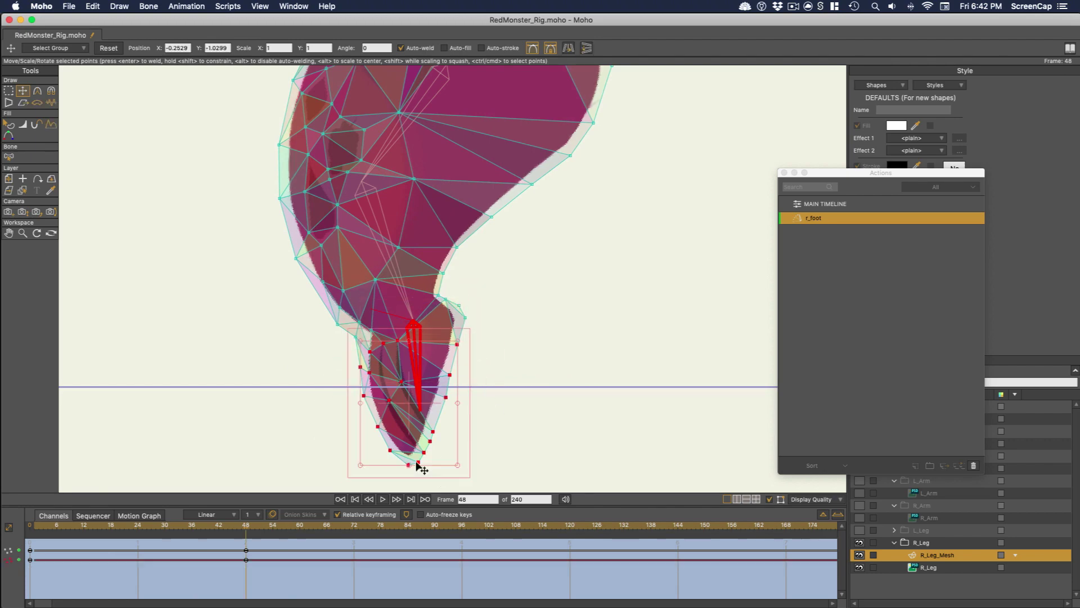
{"action": "left_click", "coordinate": [242, 539]}
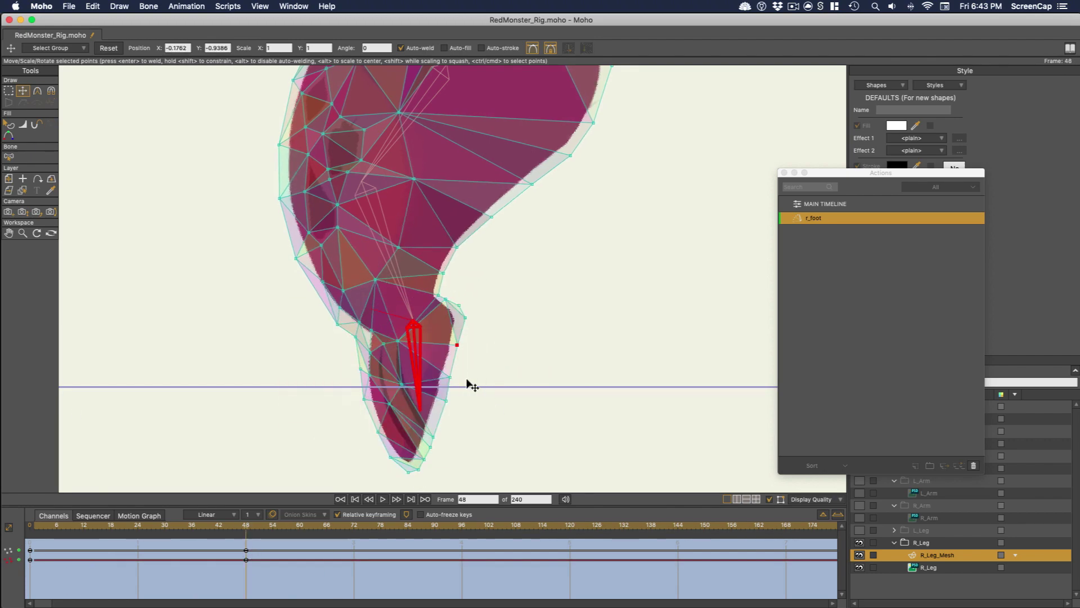
- Fine-tune the toe tip, the heel and the inner foot points of the downward pose on frame 48
{"action": "mouse_move", "coordinate": [246, 527]}
{"action": "left_mouse_down"}
{"action": "mouse_move", "coordinate": [82, 506]}
{"action": "mouse_move", "coordinate": [246, 527]}
{"action": "left_mouse_up"}
{"action": "mouse_move", "coordinate": [410, 481]}
{"action": "left_mouse_down"}
{"action": "mouse_move", "coordinate": [366, 381]}
{"action": "mouse_move", "coordinate": [467, 427]}
{"action": "left_mouse_up"}
{"action": "left_click_drag", "start_coordinate": [407, 472], "coordinate": [407, 458]}
{"action": "left_click_drag", "start_coordinate": [227, 529], "coordinate": [246, 541]}
{"action": "left_click_drag", "start_coordinate": [337, 386], "coordinate": [450, 386]}
{"action": "mouse_move", "coordinate": [419, 312]}
{"action": "left_mouse_down"}
{"action": "mouse_move", "coordinate": [383, 366]}
{"action": "mouse_move", "coordinate": [422, 303]}
{"action": "left_mouse_up"}
{"action": "left_click_drag", "start_coordinate": [400, 386], "coordinate": [399, 392]}
- Nudge the outline points along the sole and beside the toes to even out the bent foot's contour
{"action": "left_click", "coordinate": [420, 452]}
{"action": "left_click_drag", "start_coordinate": [421, 453], "coordinate": [420, 457]}
{"action": "left_click_drag", "start_coordinate": [429, 444], "coordinate": [425, 449]}
{"action": "left_click_drag", "start_coordinate": [445, 404], "coordinate": [443, 410]}
{"action": "left_click_drag", "start_coordinate": [432, 435], "coordinate": [433, 438]}
{"action": "mouse_move", "coordinate": [238, 528]}
{"action": "left_mouse_down"}
{"action": "mouse_move", "coordinate": [205, 551]}
{"action": "mouse_move", "coordinate": [246, 548]}
{"action": "left_mouse_up"}
{"action": "mouse_move", "coordinate": [394, 450]}
{"action": "left_mouse_down"}
{"action": "mouse_move", "coordinate": [420, 458]}
{"action": "mouse_move", "coordinate": [373, 434]}
{"action": "mouse_move", "coordinate": [434, 439]}
{"action": "mouse_move", "coordinate": [380, 446]}
{"action": "left_mouse_up"}
- Adjust the shin points above the ankle for the downward pose and return to the main timeline
{"action": "mouse_move", "coordinate": [239, 529]}
{"action": "left_mouse_down"}
{"action": "mouse_move", "coordinate": [148, 543]}
{"action": "mouse_move", "coordinate": [246, 524]}
{"action": "left_mouse_up"}
{"action": "left_click_drag", "start_coordinate": [347, 236], "coordinate": [315, 252]}
{"action": "left_click_drag", "start_coordinate": [239, 528], "coordinate": [60, 491]}
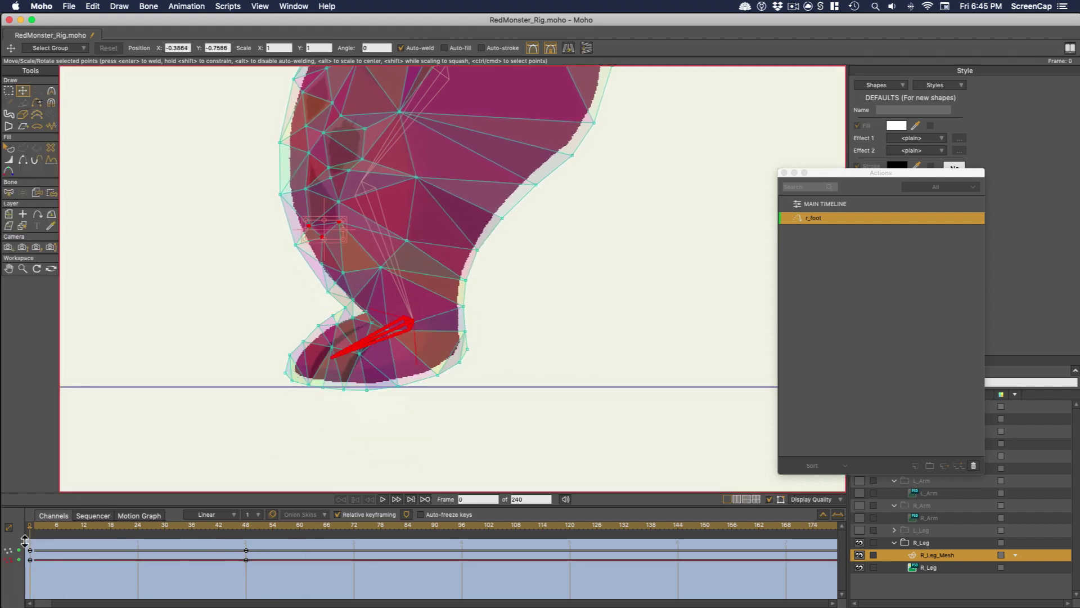
{"action": "left_click", "coordinate": [815, 205]}
- Select the right foot bone and create a second action for it
{"action": "left_click", "coordinate": [402, 336]}
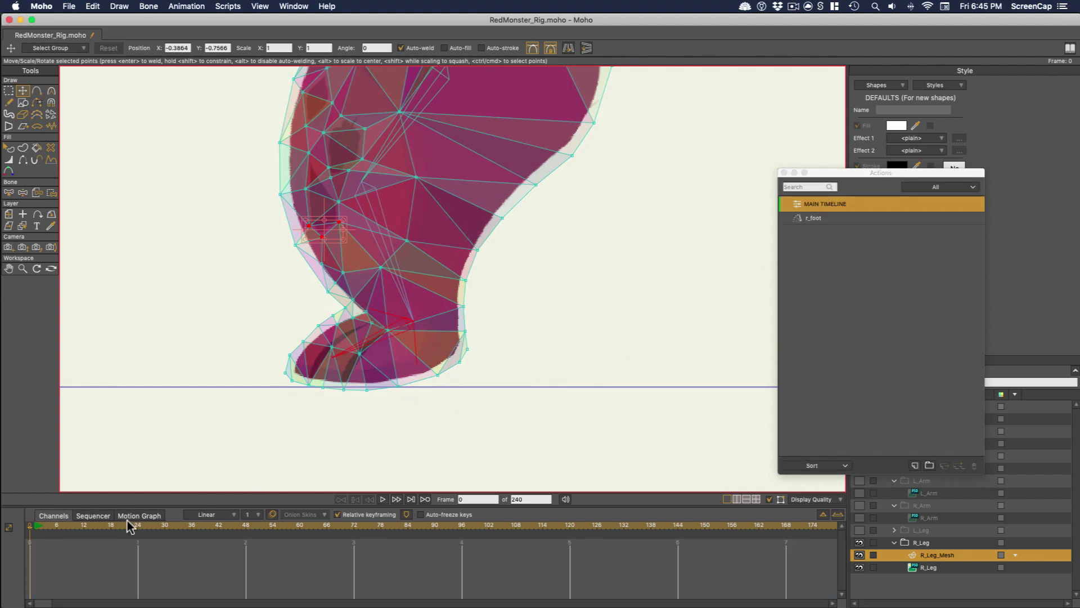
{"action": "left_click", "coordinate": [9, 192]}
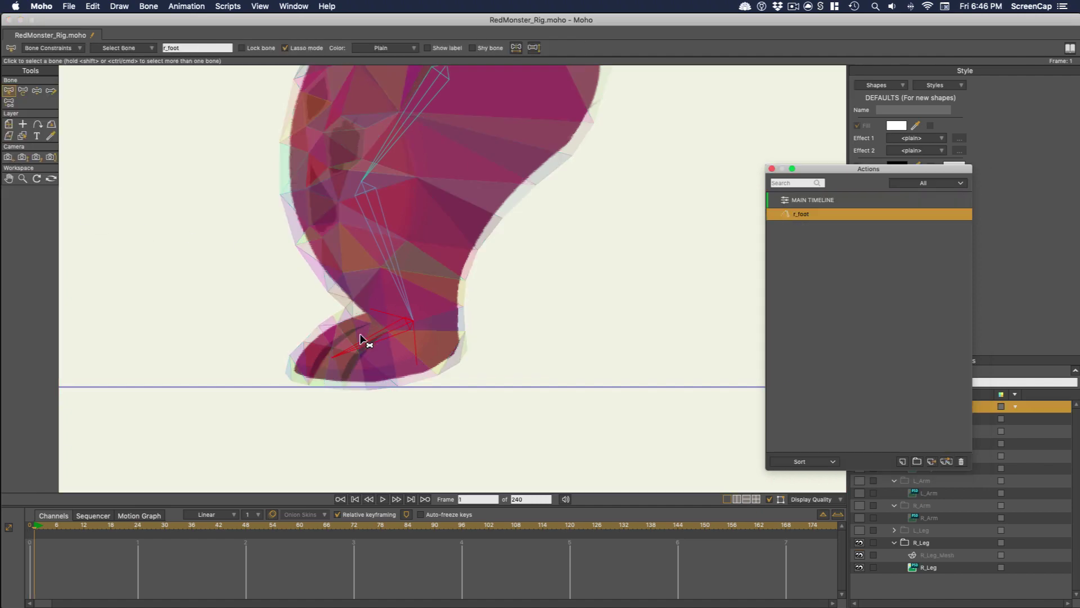
{"action": "left_click", "coordinate": [377, 340]}
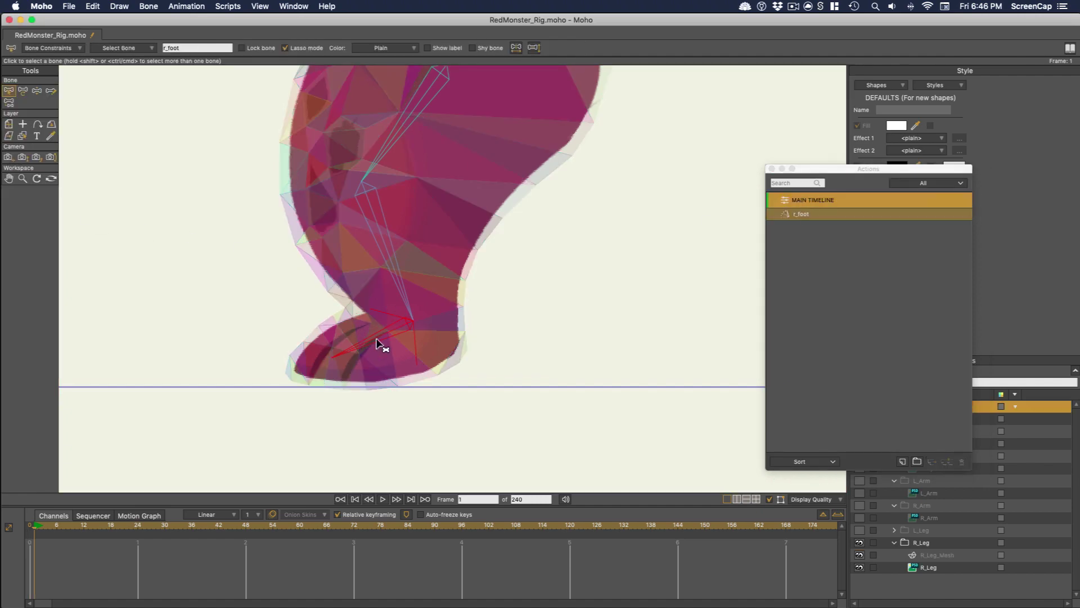
{"action": "left_click", "coordinate": [902, 464]}
- On frame 48 of the second foot action, rotate the foot bone upward
{"action": "left_click", "coordinate": [242, 531]}
{"action": "key", "text": "t"}
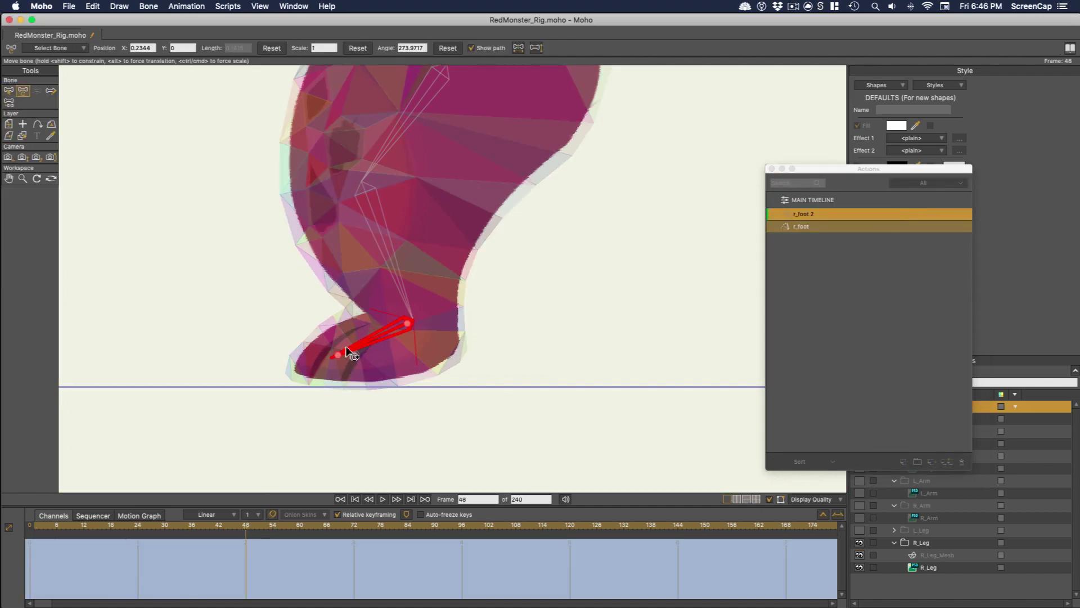
{"action": "left_click_drag", "start_coordinate": [354, 355], "coordinate": [346, 313]}
- Reposition the ankle crease, shin and calf points of R_Leg_Mesh on frame 48 to clean up the raised foot
{"action": "left_click", "coordinate": [933, 554]}
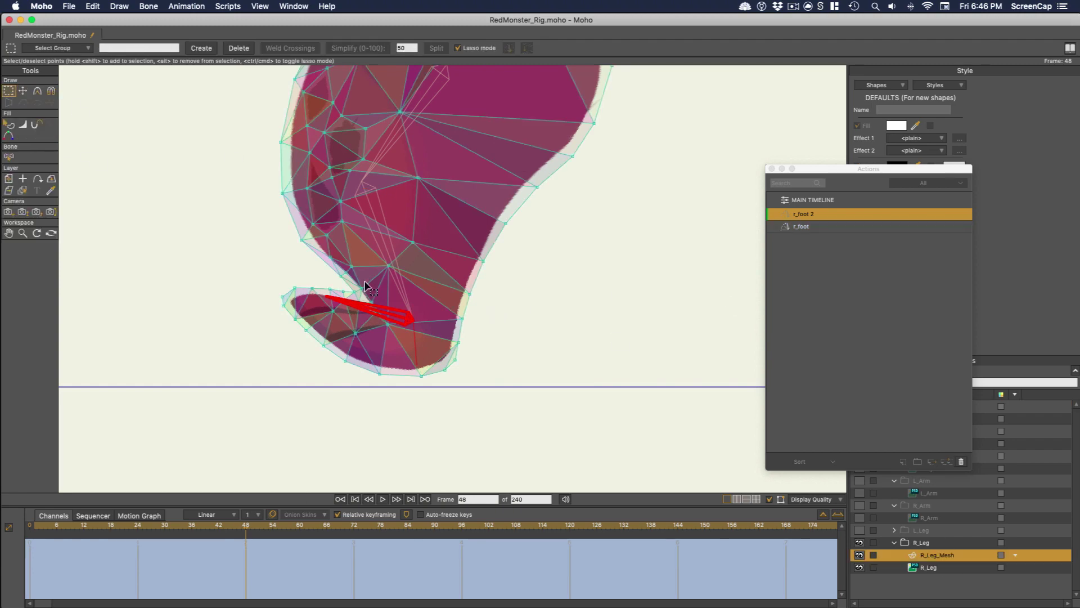
{"action": "scroll", "coordinate": [362, 292], "scroll_direction": "up", "scroll_amount": 2}
{"action": "key", "text": "t"}
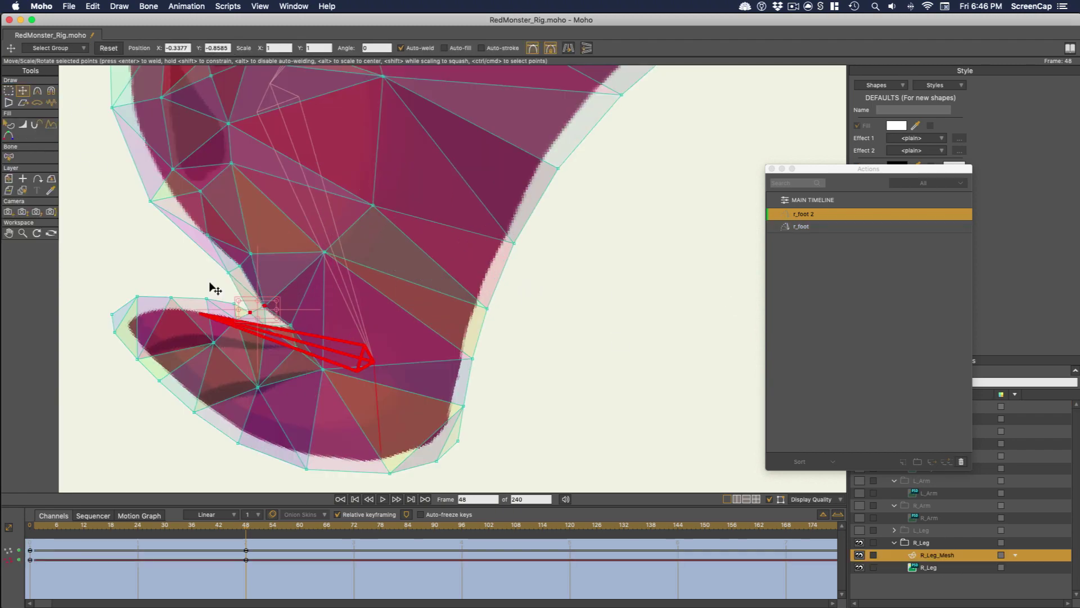
{"action": "left_click_drag", "start_coordinate": [215, 266], "coordinate": [236, 275]}
{"action": "left_click_drag", "start_coordinate": [210, 235], "coordinate": [205, 236]}
{"action": "left_click_drag", "start_coordinate": [291, 325], "coordinate": [262, 306]}
{"action": "left_click_drag", "start_coordinate": [204, 247], "coordinate": [197, 249]}
{"action": "left_click_drag", "start_coordinate": [513, 243], "coordinate": [513, 241]}
- Adjust the heel points of the raised foot and return to the main timeline, moving the Actions window aside
{"action": "mouse_move", "coordinate": [227, 532]}
{"action": "left_mouse_down"}
{"action": "mouse_move", "coordinate": [264, 532]}
{"action": "mouse_move", "coordinate": [246, 532]}
{"action": "left_mouse_up"}
{"action": "mouse_move", "coordinate": [497, 423]}
{"action": "left_mouse_down"}
{"action": "mouse_move", "coordinate": [369, 474]}
{"action": "mouse_move", "coordinate": [450, 475]}
{"action": "left_mouse_up"}
{"action": "mouse_move", "coordinate": [458, 441]}
{"action": "left_mouse_down"}
{"action": "mouse_move", "coordinate": [465, 450]}
{"action": "mouse_move", "coordinate": [452, 450]}
{"action": "left_mouse_up"}
{"action": "left_click_drag", "start_coordinate": [246, 531], "coordinate": [225, 554]}
{"action": "left_click", "coordinate": [785, 201]}
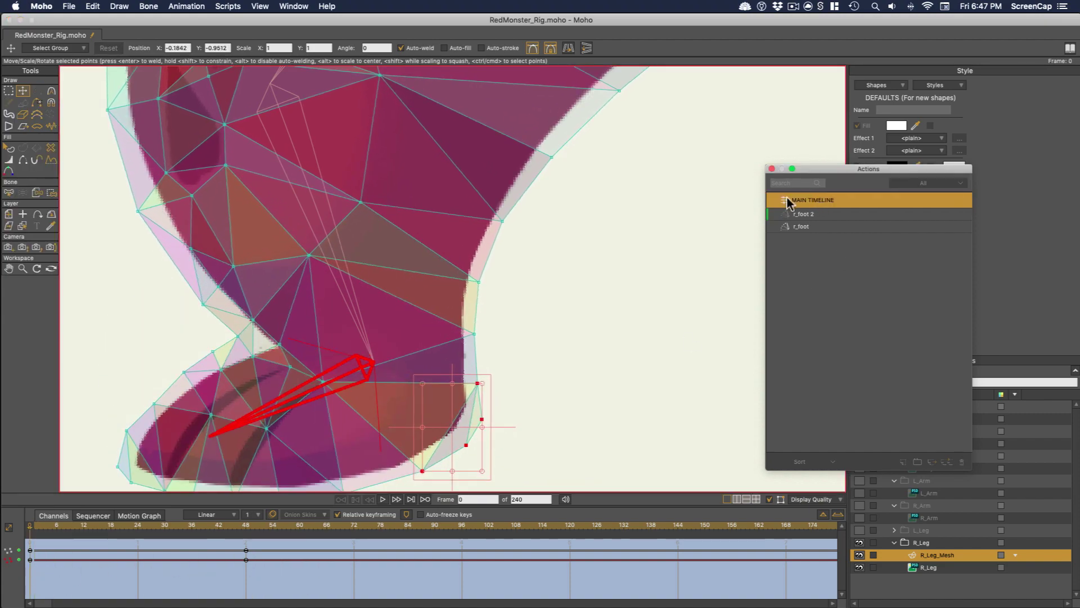
{"action": "left_click_drag", "start_coordinate": [810, 169], "coordinate": [672, 82]}
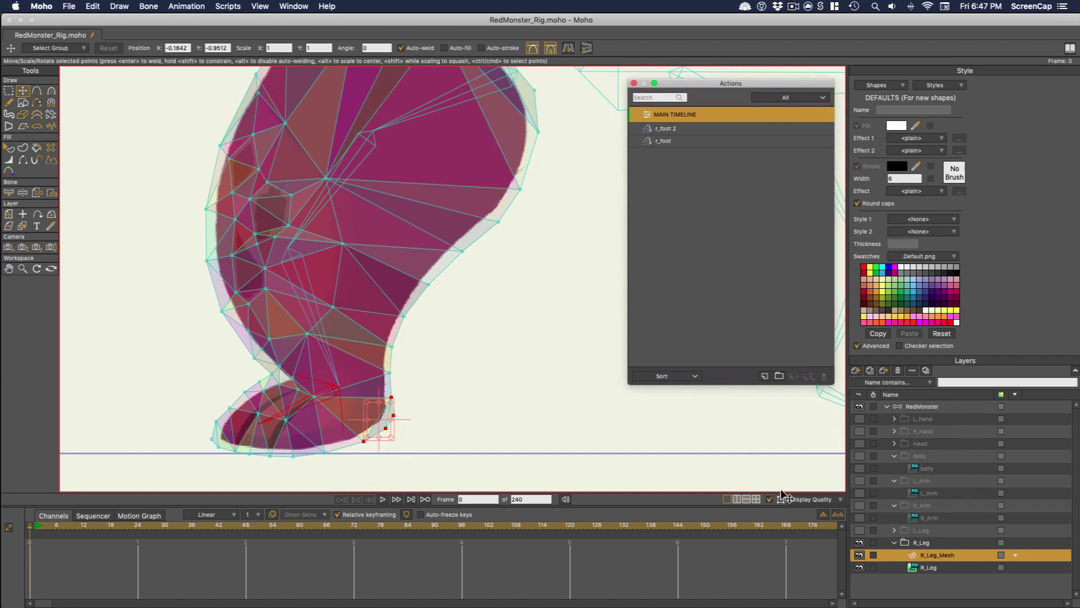
- Hide R_Leg_Mesh in the editing view through its layer settings while keeping it excluded from rendering
{"action": "left_click", "coordinate": [769, 499]}
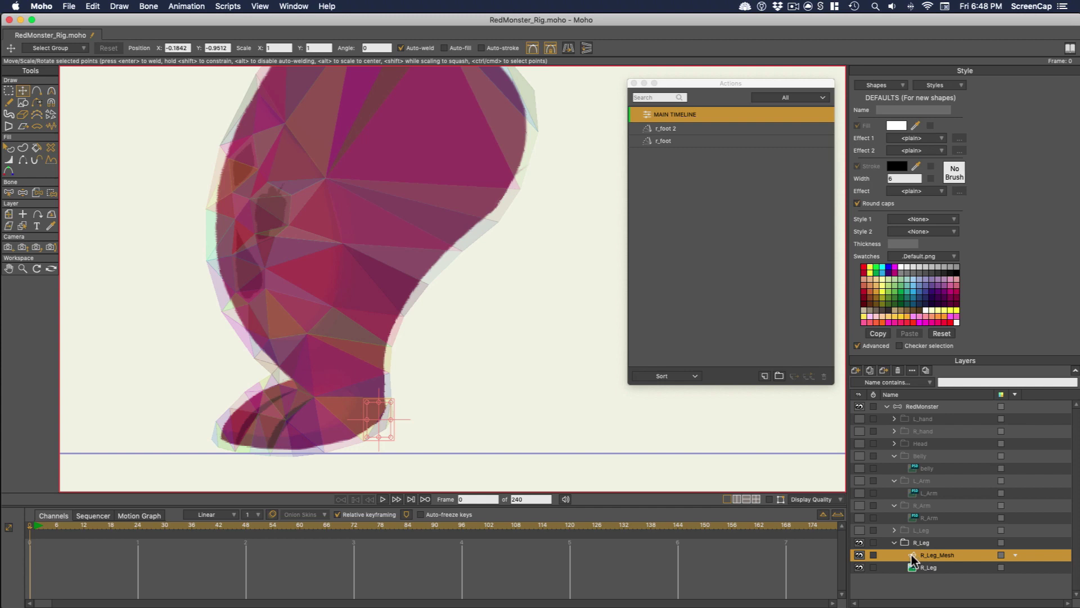
{"action": "double_click", "coordinate": [964, 556]}
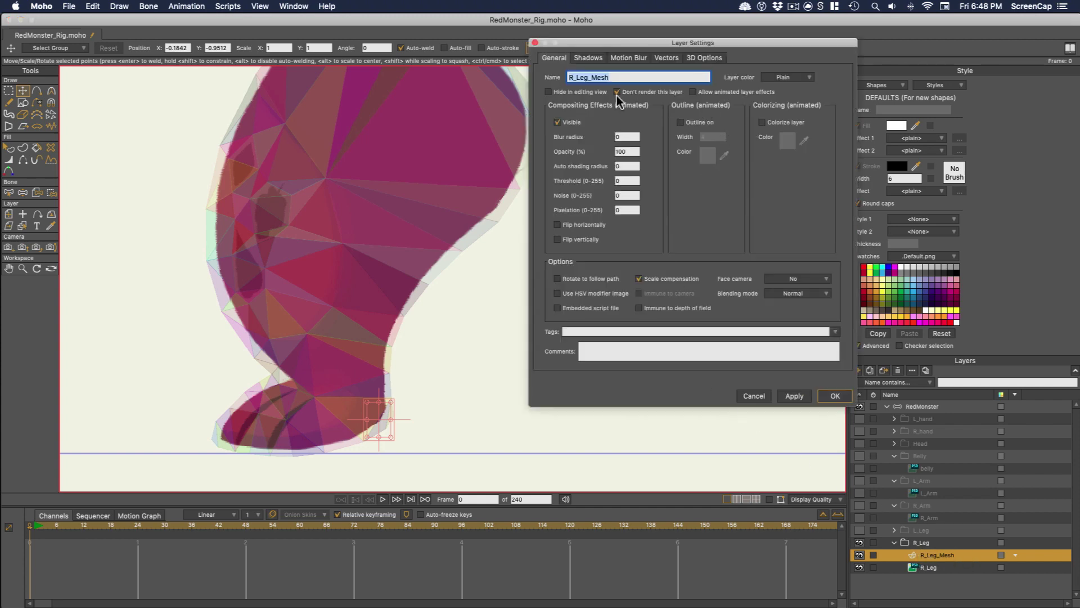
{"action": "left_click", "coordinate": [549, 92]}
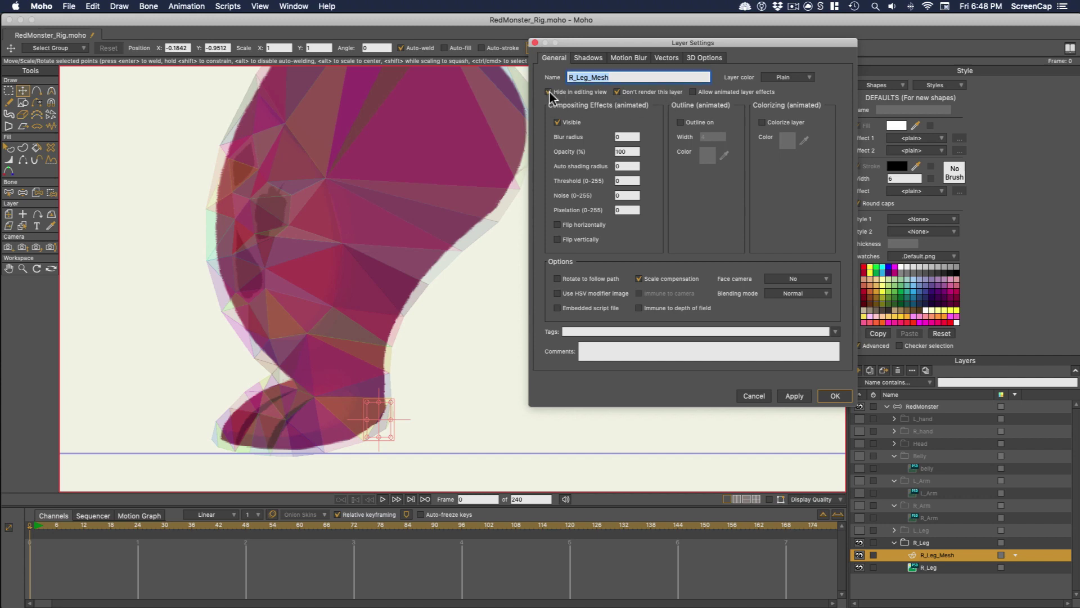
{"action": "left_click", "coordinate": [793, 397]}
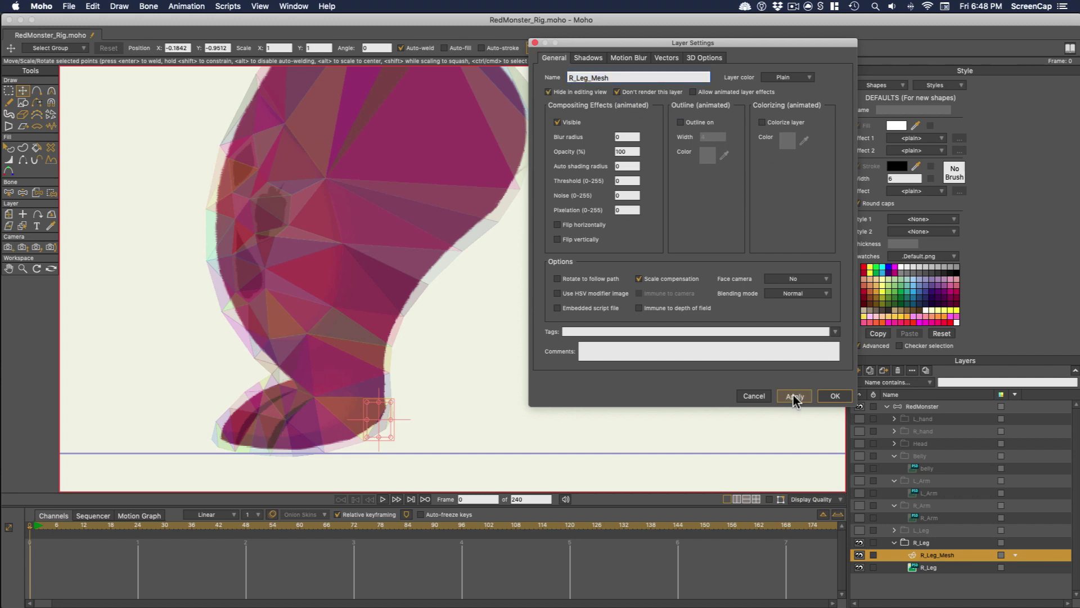
{"action": "left_click", "coordinate": [829, 395]}
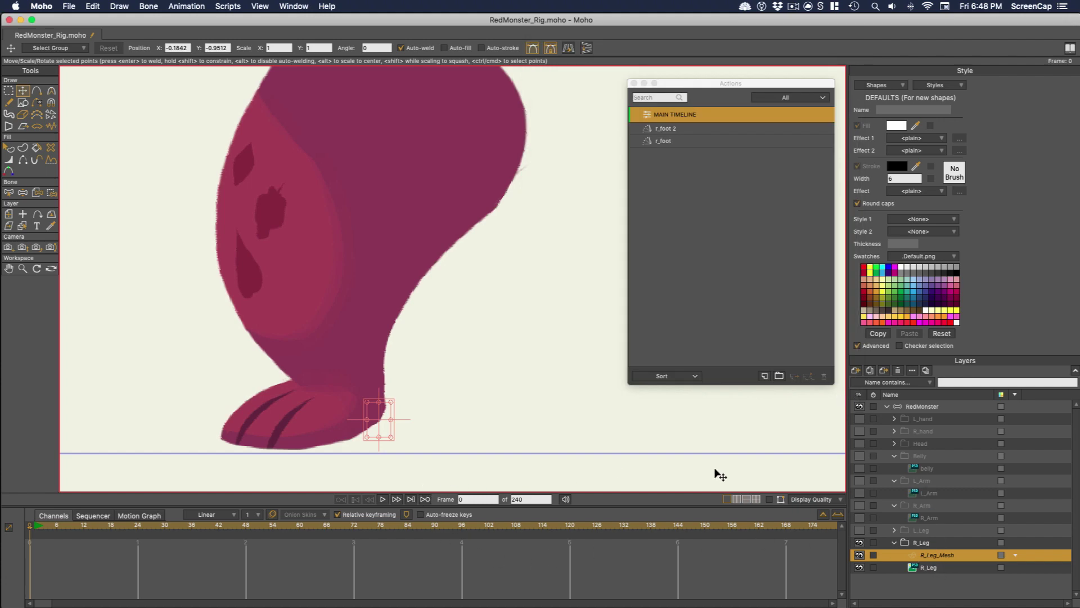
{"action": "left_click", "coordinate": [769, 500]}
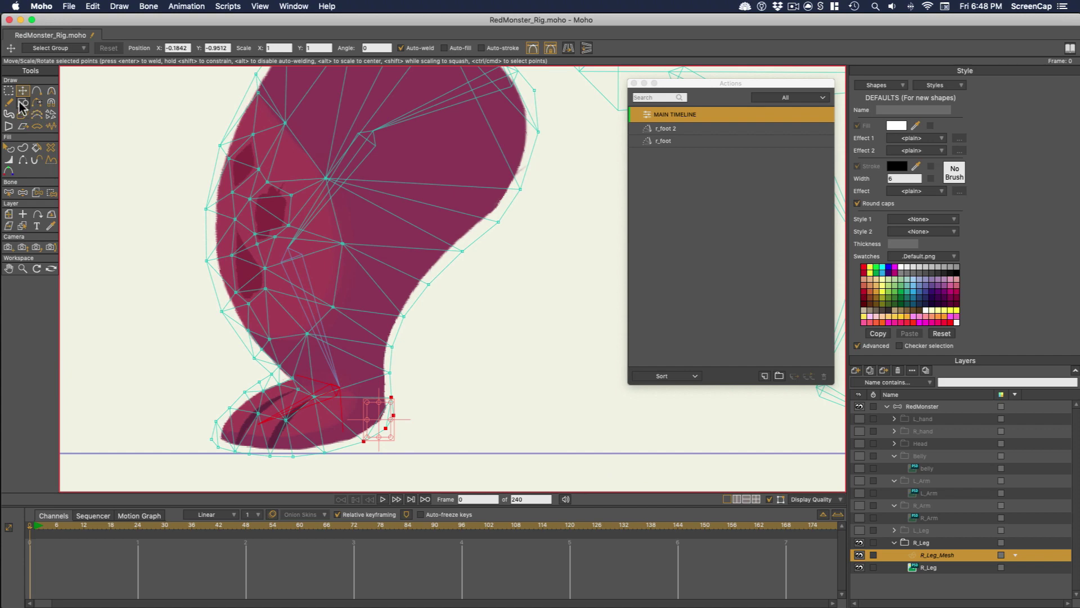
- Create a smart bone action for the r_shin bone and rotate the shin up toward the front on frame 48
{"action": "left_click", "coordinate": [23, 194]}
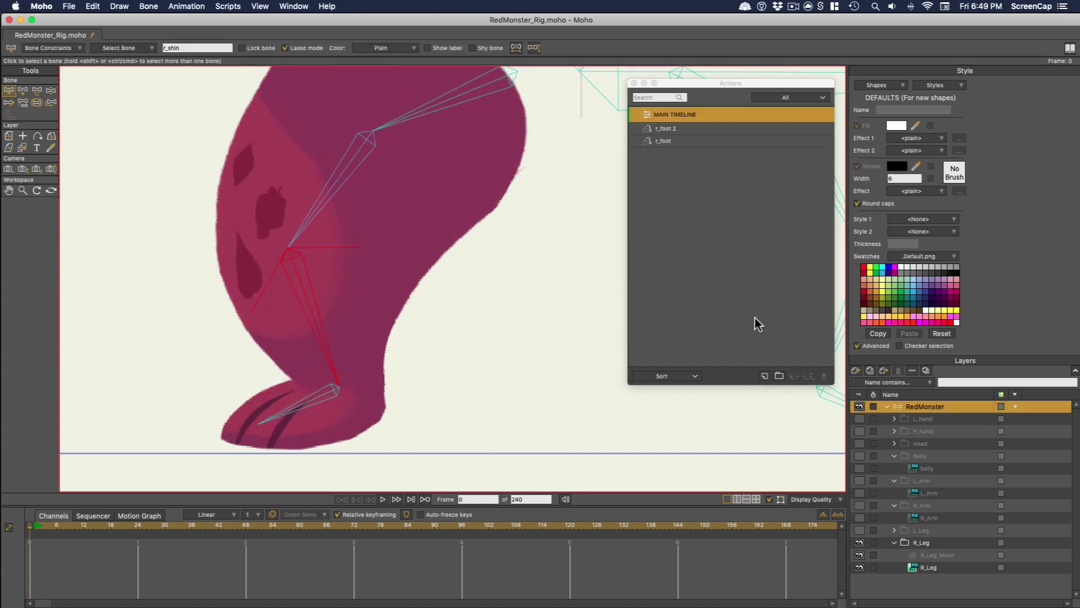
{"action": "left_click", "coordinate": [764, 375]}
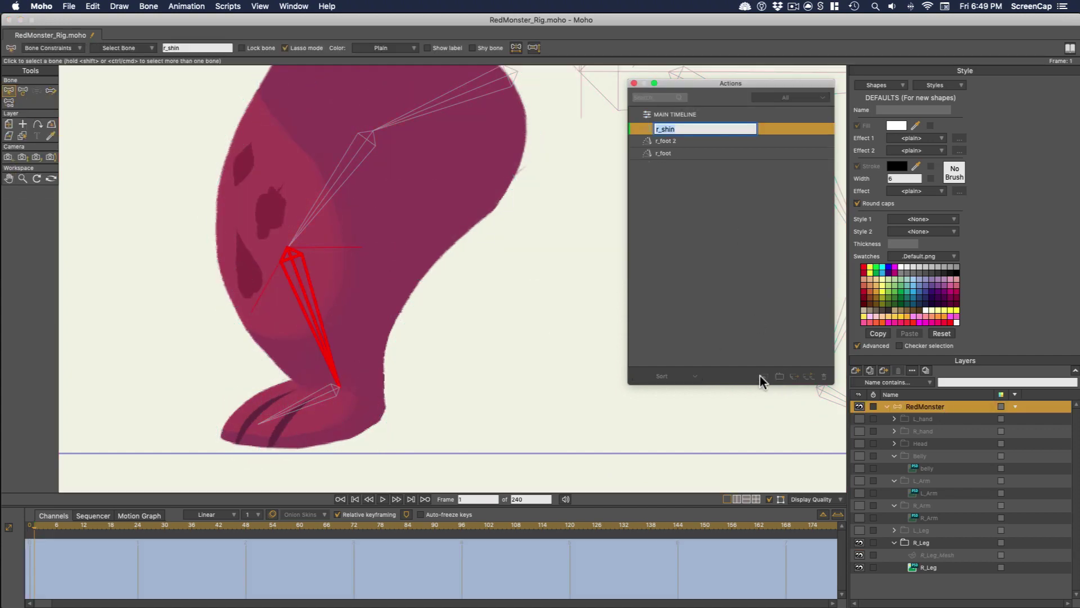
{"action": "left_click", "coordinate": [246, 526]}
{"action": "key", "text": "t"}
{"action": "left_click_drag", "start_coordinate": [319, 354], "coordinate": [247, 355]}
- On frame 48 of the r_shin action, reposition the spot points of R_Leg_Mesh around the front of the knee
{"action": "left_click", "coordinate": [935, 554]}
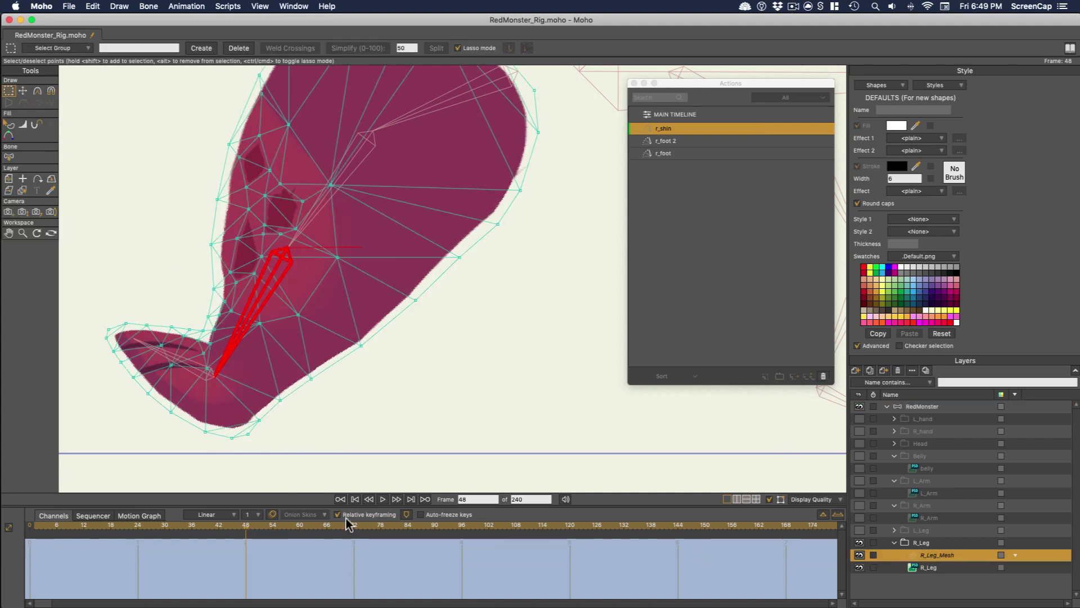
{"action": "key", "text": "t"}
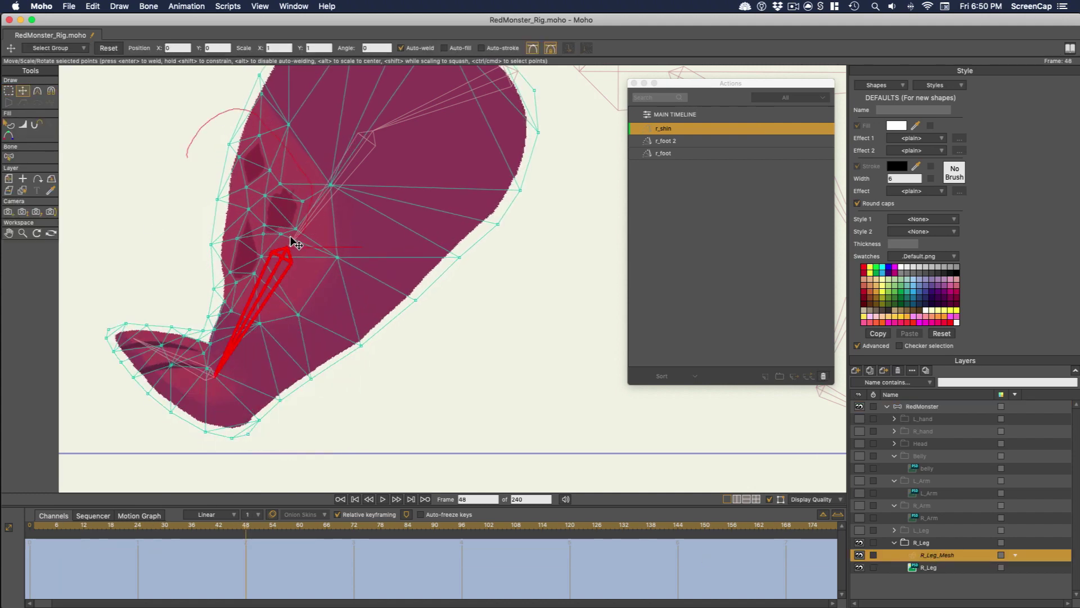
{"action": "left_click_drag", "start_coordinate": [277, 248], "coordinate": [197, 295]}
{"action": "mouse_move", "coordinate": [275, 147]}
{"action": "left_mouse_down"}
{"action": "mouse_move", "coordinate": [270, 159]}
{"action": "mouse_move", "coordinate": [277, 144]}
{"action": "left_mouse_up"}
{"action": "left_click_drag", "start_coordinate": [259, 285], "coordinate": [258, 267]}
{"action": "key", "text": "super+z"}
{"action": "left_click_drag", "start_coordinate": [261, 97], "coordinate": [261, 69]}
{"action": "mouse_move", "coordinate": [234, 524]}
{"action": "left_mouse_down"}
{"action": "mouse_move", "coordinate": [209, 524]}
{"action": "mouse_move", "coordinate": [247, 529]}
{"action": "left_mouse_up"}
- Refine the front outline points of R_Leg_Mesh along the shin and knee of the bent leg
{"action": "left_click", "coordinate": [216, 330]}
{"action": "left_click", "coordinate": [232, 311]}
{"action": "mouse_move", "coordinate": [260, 133]}
{"action": "left_mouse_down"}
{"action": "mouse_move", "coordinate": [284, 230]}
{"action": "mouse_move", "coordinate": [262, 135]}
{"action": "mouse_move", "coordinate": [308, 177]}
{"action": "mouse_move", "coordinate": [259, 135]}
{"action": "left_mouse_up"}
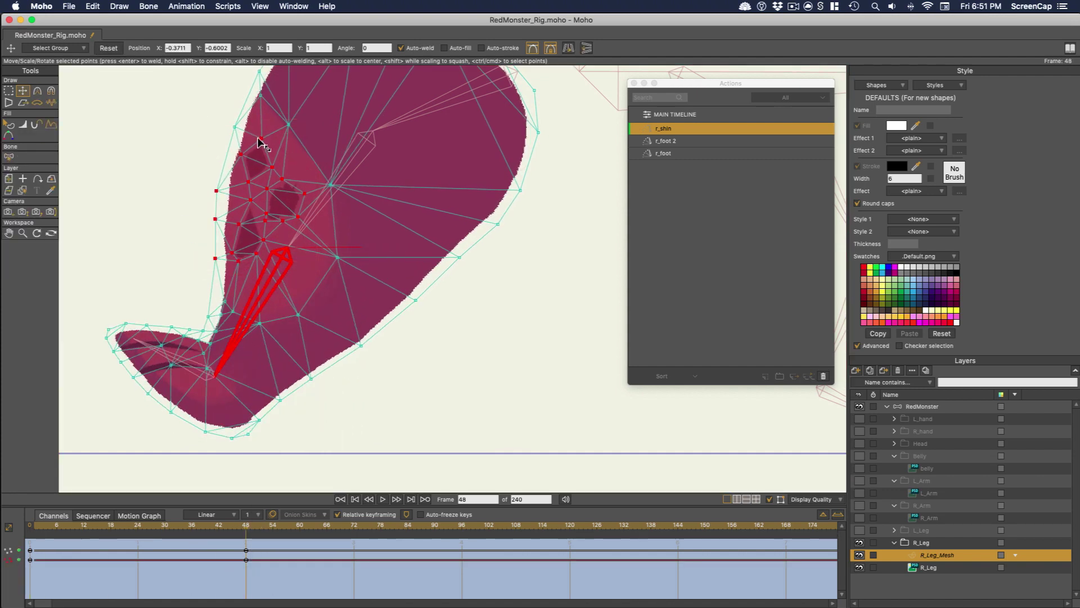
{"action": "left_click", "coordinate": [233, 123]}
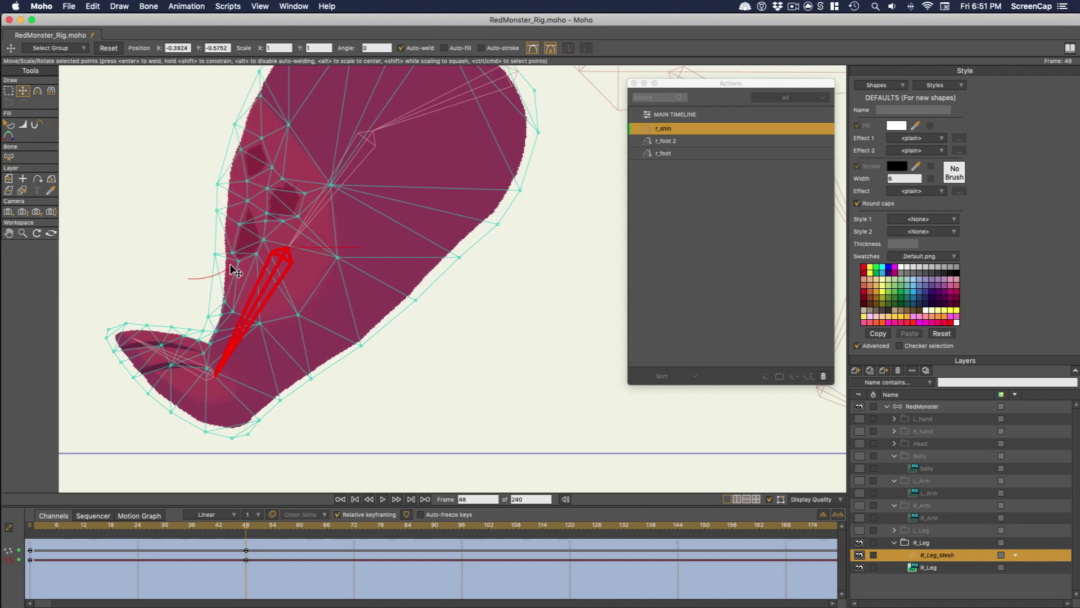
{"action": "left_click_drag", "start_coordinate": [223, 256], "coordinate": [260, 255]}
{"action": "left_click_drag", "start_coordinate": [263, 528], "coordinate": [270, 516]}
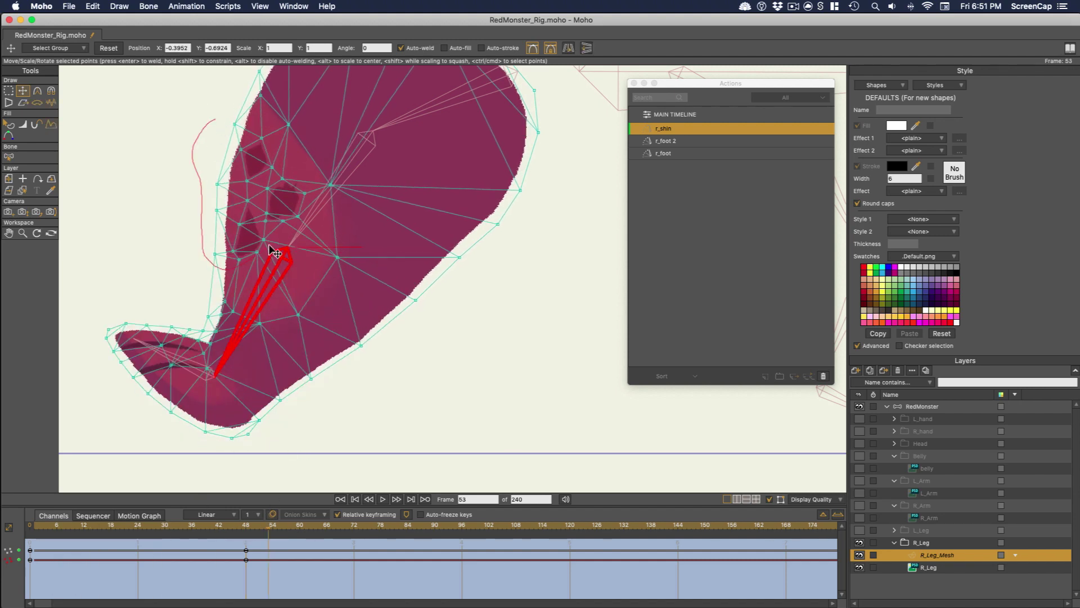
{"action": "left_click_drag", "start_coordinate": [263, 81], "coordinate": [263, 85]}
{"action": "left_click_drag", "start_coordinate": [263, 85], "coordinate": [319, 134]}
{"action": "left_click", "coordinate": [272, 130]}
{"action": "left_click", "coordinate": [262, 221]}
- Adjust the calf and inner knee points of R_Leg_Mesh, scrubbing the r_shin action to check the bend
{"action": "left_click_drag", "start_coordinate": [436, 384], "coordinate": [462, 303]}
{"action": "left_click_drag", "start_coordinate": [262, 537], "coordinate": [279, 561]}
{"action": "left_click_drag", "start_coordinate": [354, 200], "coordinate": [265, 295]}
{"action": "left_click_drag", "start_coordinate": [326, 101], "coordinate": [325, 96]}
{"action": "left_click_drag", "start_coordinate": [313, 162], "coordinate": [312, 156]}
{"action": "mouse_move", "coordinate": [218, 535]}
{"action": "left_mouse_down"}
{"action": "mouse_move", "coordinate": [247, 537]}
{"action": "mouse_move", "coordinate": [104, 554]}
{"action": "mouse_move", "coordinate": [246, 536]}
{"action": "left_mouse_up"}
{"action": "left_click_drag", "start_coordinate": [416, 371], "coordinate": [410, 369]}
{"action": "left_click_drag", "start_coordinate": [507, 287], "coordinate": [510, 291]}
{"action": "left_click_drag", "start_coordinate": [79, 541], "coordinate": [251, 541]}
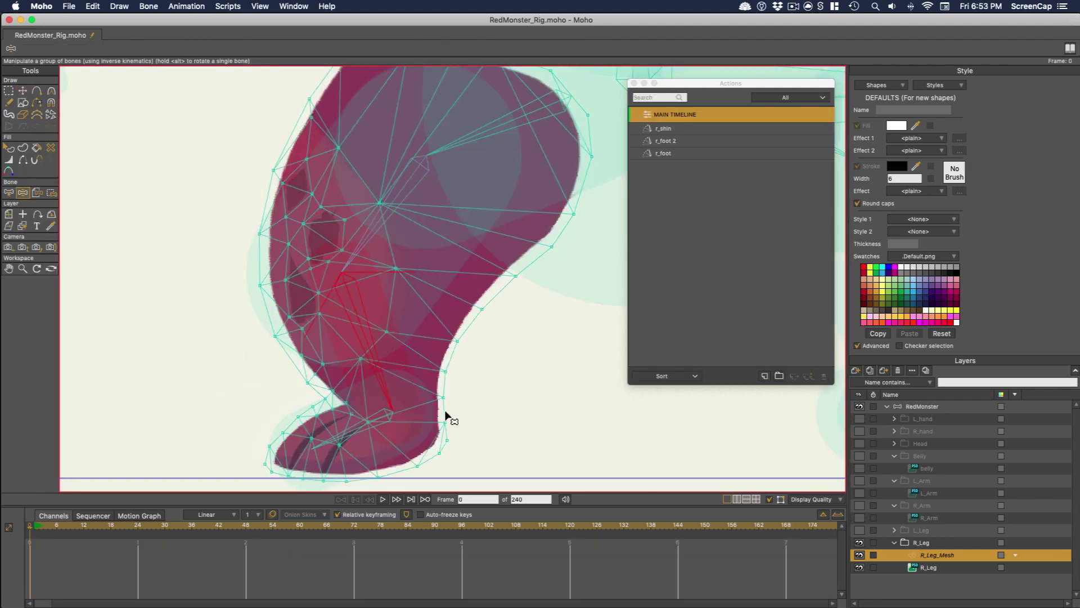
- Create a smart bone action for the r_thigh bone and rotate the thigh upward on frame 48
{"action": "left_click_drag", "start_coordinate": [446, 416], "coordinate": [410, 338]}
{"action": "key", "text": "b"}
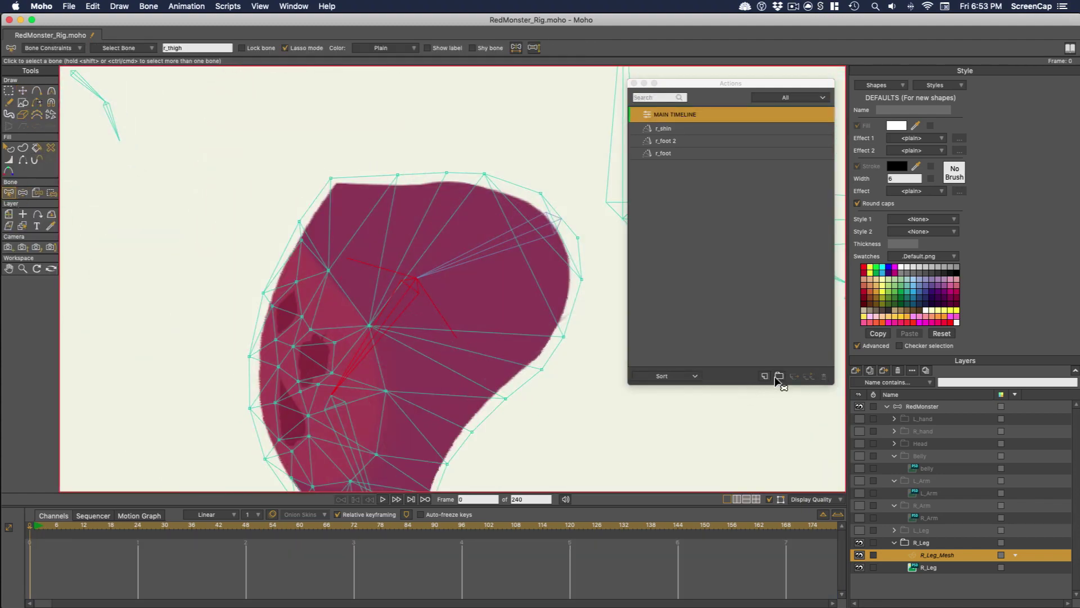
{"action": "left_click", "coordinate": [765, 376]}
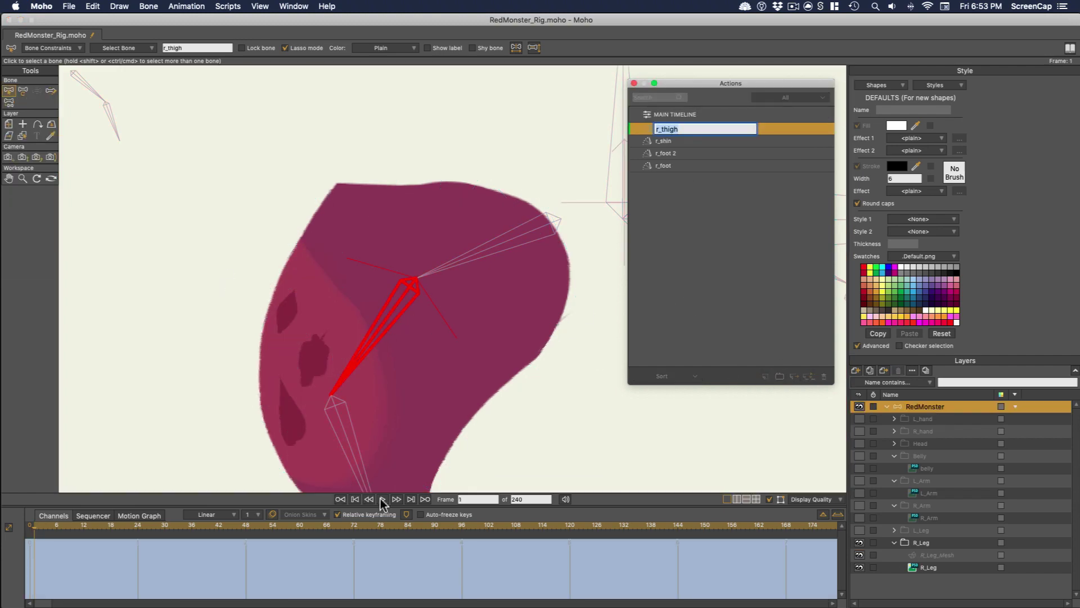
{"action": "left_click", "coordinate": [246, 526]}
{"action": "key", "text": "t"}
{"action": "left_click_drag", "start_coordinate": [360, 354], "coordinate": [36, 99]}
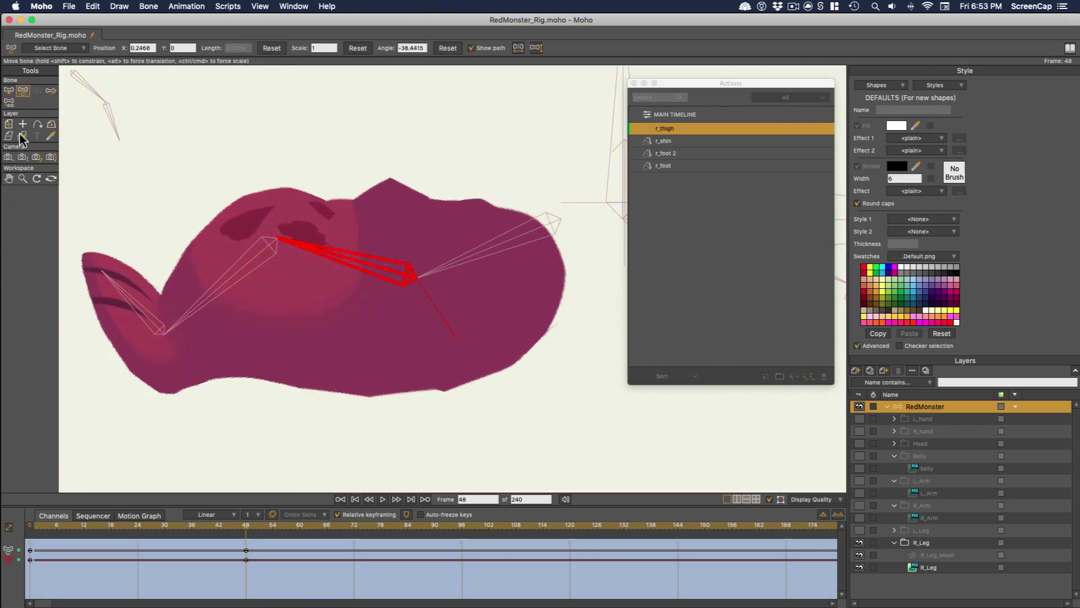
- On frame 48 of the r_thigh action, reposition the upper thigh and hip points of R_Leg_Mesh
{"action": "left_click", "coordinate": [924, 567]}
{"action": "left_click", "coordinate": [934, 556]}
{"action": "left_click", "coordinate": [24, 90]}
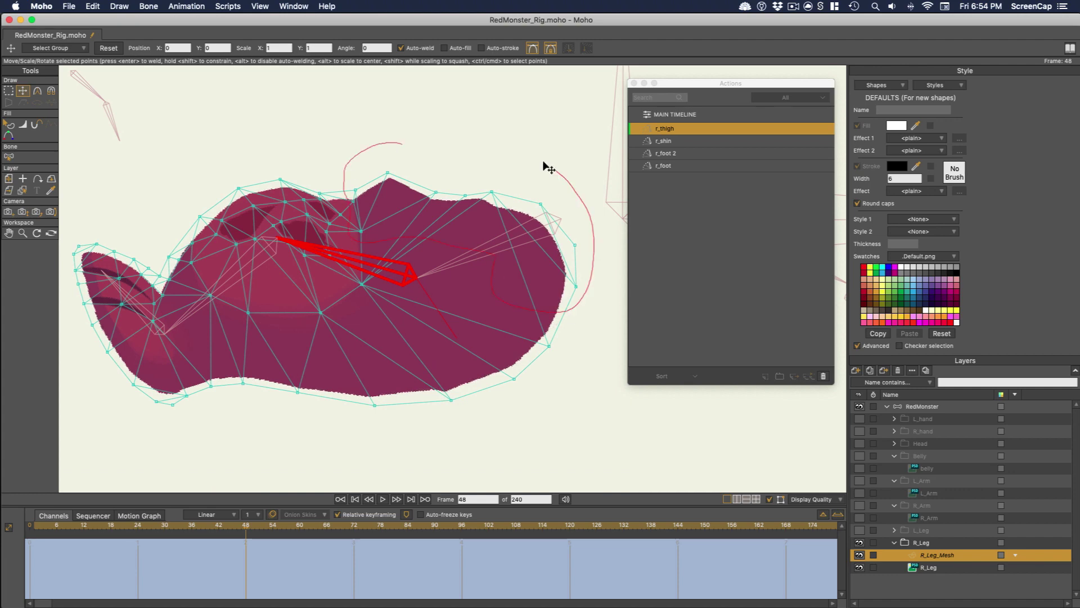
{"action": "left_click_drag", "start_coordinate": [426, 152], "coordinate": [404, 145]}
{"action": "mouse_move", "coordinate": [563, 169]}
{"action": "left_mouse_down"}
{"action": "mouse_move", "coordinate": [574, 186]}
{"action": "mouse_move", "coordinate": [564, 220]}
{"action": "left_mouse_up"}
{"action": "mouse_move", "coordinate": [329, 156]}
{"action": "left_mouse_down"}
{"action": "mouse_move", "coordinate": [313, 150]}
{"action": "mouse_move", "coordinate": [332, 163]}
{"action": "left_mouse_up"}
{"action": "left_click_drag", "start_coordinate": [351, 259], "coordinate": [341, 262]}
- Spread out the compressed spot and knee points of R_Leg_Mesh on the raised thigh
{"action": "mouse_move", "coordinate": [327, 226]}
{"action": "left_mouse_down"}
{"action": "mouse_move", "coordinate": [342, 161]}
{"action": "mouse_move", "coordinate": [351, 202]}
{"action": "left_mouse_up"}
{"action": "left_click_drag", "start_coordinate": [332, 191], "coordinate": [335, 188]}
{"action": "mouse_move", "coordinate": [281, 179]}
{"action": "left_mouse_down"}
{"action": "mouse_move", "coordinate": [323, 243]}
{"action": "mouse_move", "coordinate": [296, 173]}
{"action": "left_mouse_up"}
{"action": "mouse_move", "coordinate": [284, 104]}
{"action": "left_mouse_down"}
{"action": "mouse_move", "coordinate": [381, 152]}
{"action": "mouse_move", "coordinate": [360, 135]}
{"action": "left_mouse_up"}
{"action": "left_click_drag", "start_coordinate": [218, 214], "coordinate": [226, 213]}
{"action": "left_click_drag", "start_coordinate": [388, 149], "coordinate": [255, 193]}
- Smooth the underside and hip outline points of R_Leg_Mesh on the raised thigh
{"action": "left_click_drag", "start_coordinate": [375, 405], "coordinate": [437, 385]}
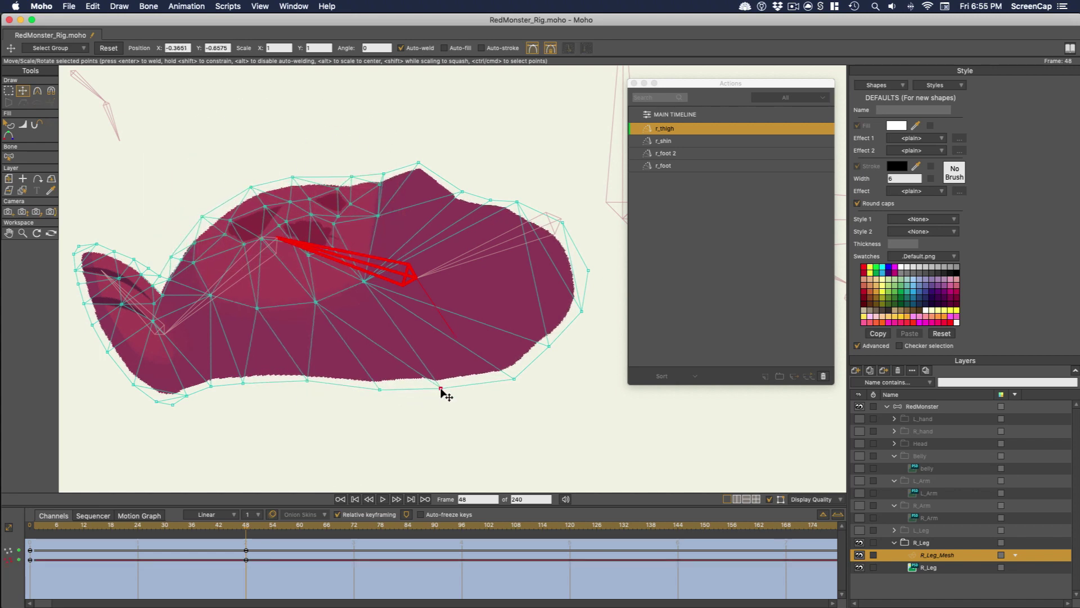
{"action": "left_click_drag", "start_coordinate": [379, 389], "coordinate": [378, 383]}
{"action": "left_click_drag", "start_coordinate": [307, 380], "coordinate": [313, 375]}
{"action": "left_click_drag", "start_coordinate": [549, 347], "coordinate": [562, 356]}
{"action": "left_click_drag", "start_coordinate": [490, 200], "coordinate": [487, 197]}
{"action": "left_click_drag", "start_coordinate": [462, 192], "coordinate": [480, 183]}
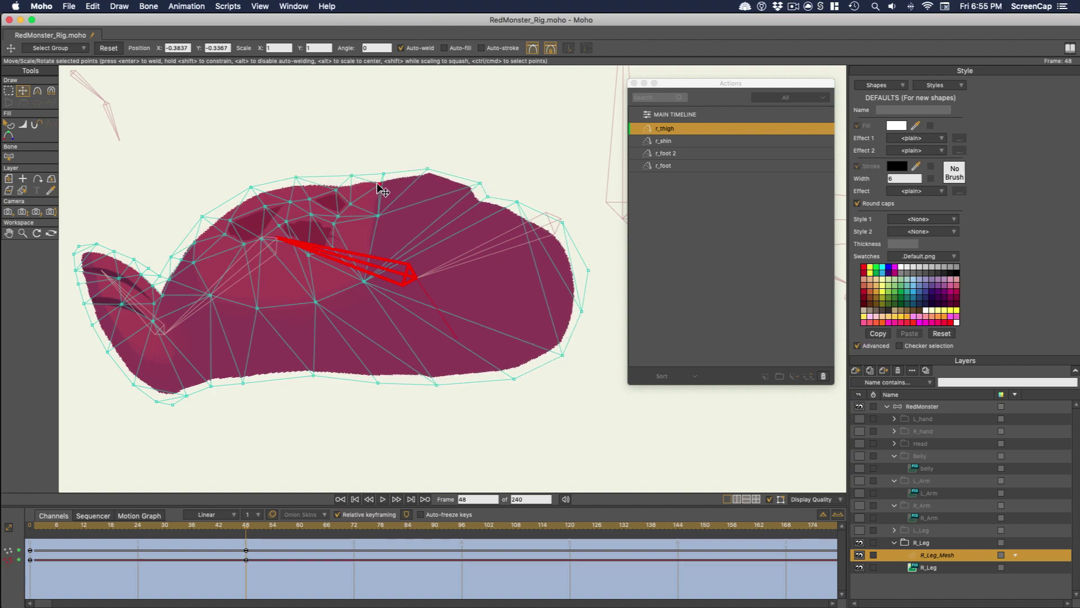
- Scrub through the r_thigh action to check the deformation and return to the main timeline
{"action": "left_click_drag", "start_coordinate": [270, 524], "coordinate": [32, 554]}
{"action": "left_click", "coordinate": [246, 526]}
{"action": "double_click", "coordinate": [703, 114]}
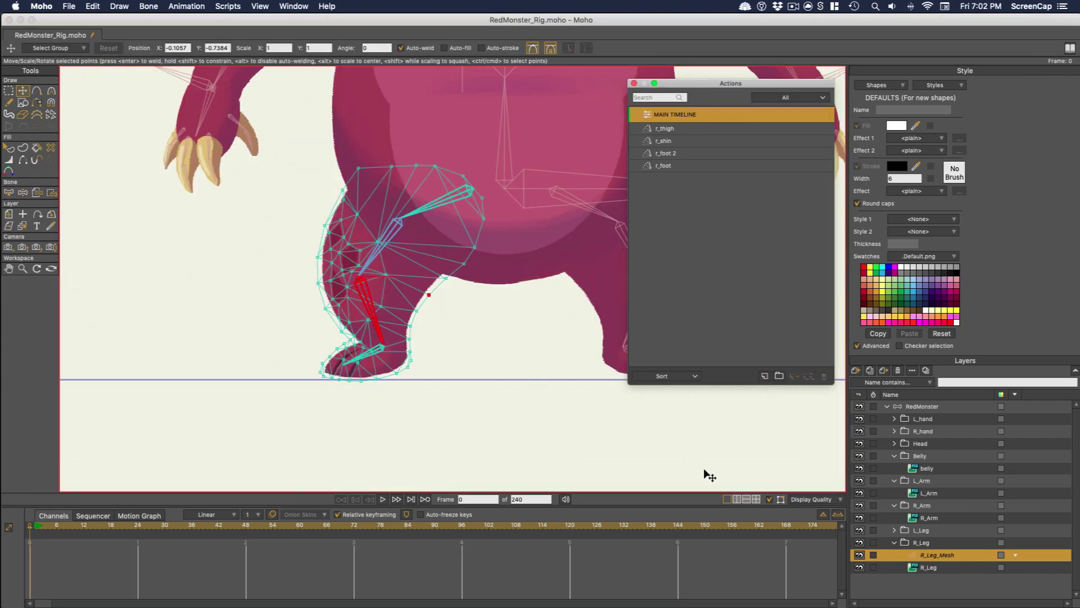
- On frame 1 of the main timeline, test the right leg's bending with Manipulate Bones on the RedMonster layer
{"action": "left_click", "coordinate": [38, 531]}
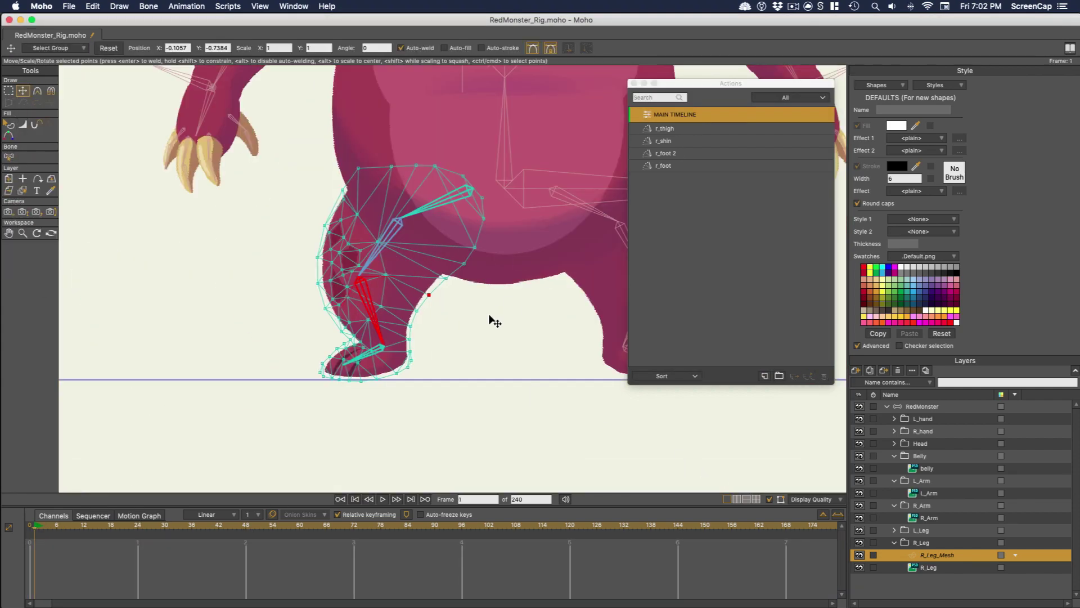
{"action": "left_click", "coordinate": [949, 407]}
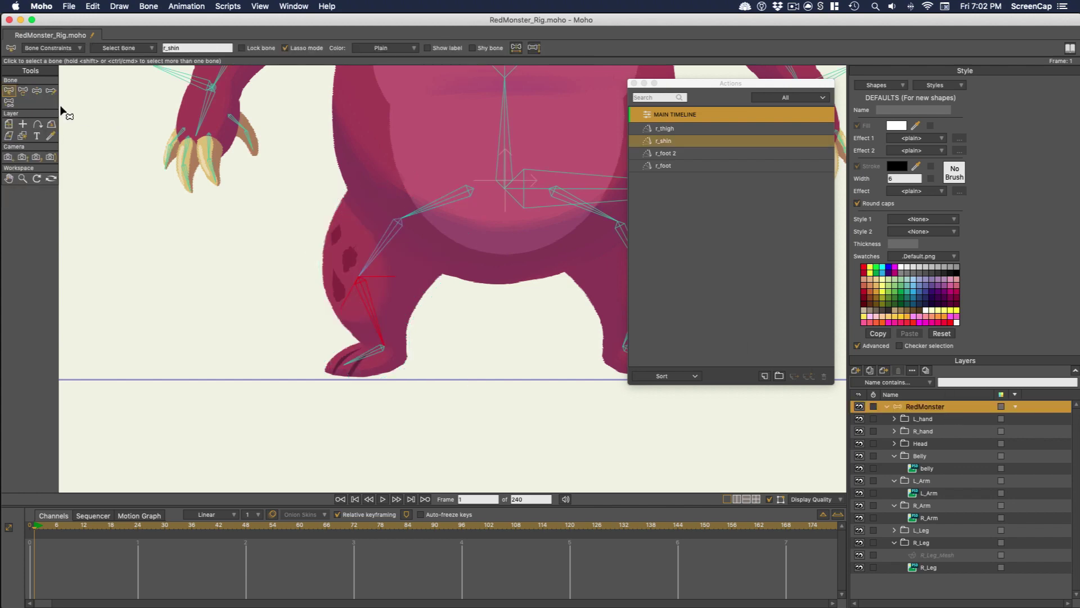
{"action": "left_click", "coordinate": [37, 91]}
{"action": "left_click_drag", "start_coordinate": [375, 356], "coordinate": [376, 278]}
{"action": "left_click_drag", "start_coordinate": [369, 324], "coordinate": [395, 313]}
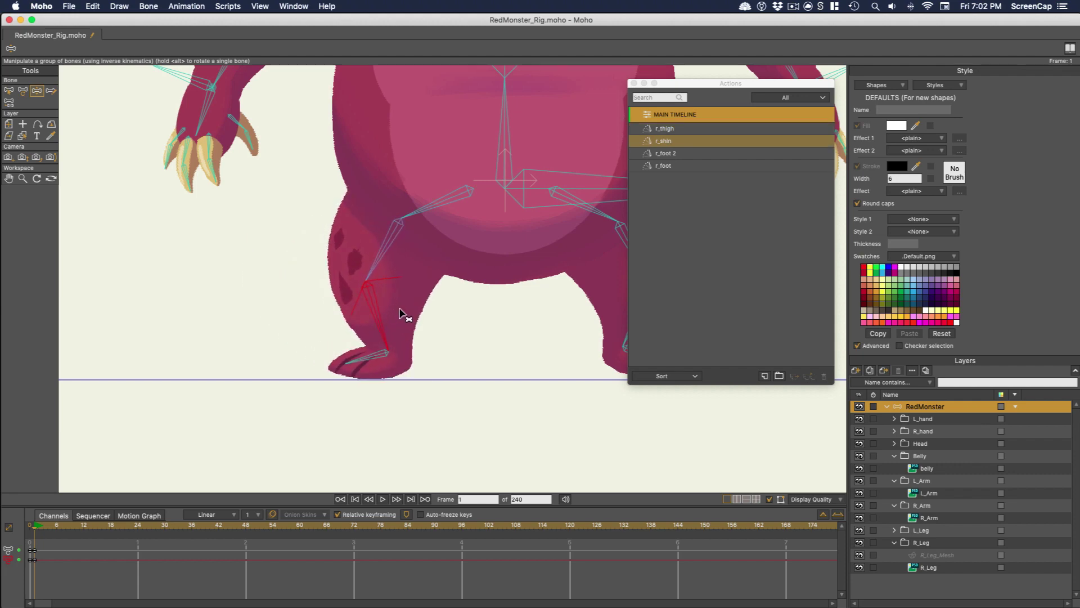
{"action": "left_click_drag", "start_coordinate": [374, 353], "coordinate": [375, 359]}
{"action": "left_click", "coordinate": [389, 341]}
- Pose the right leg raised out to the side with its foot bent up on frame 18
{"action": "left_click_drag", "start_coordinate": [55, 525], "coordinate": [111, 529]}
{"action": "left_click_drag", "start_coordinate": [375, 248], "coordinate": [350, 188]}
{"action": "left_click_drag", "start_coordinate": [288, 264], "coordinate": [214, 220]}
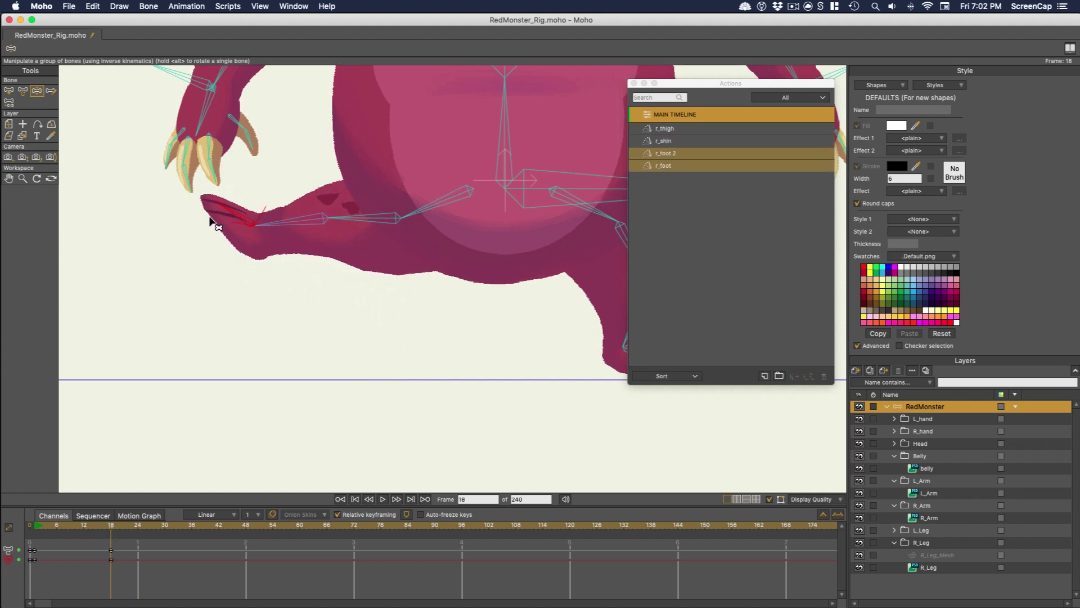
{"action": "left_click_drag", "start_coordinate": [294, 225], "coordinate": [293, 244]}
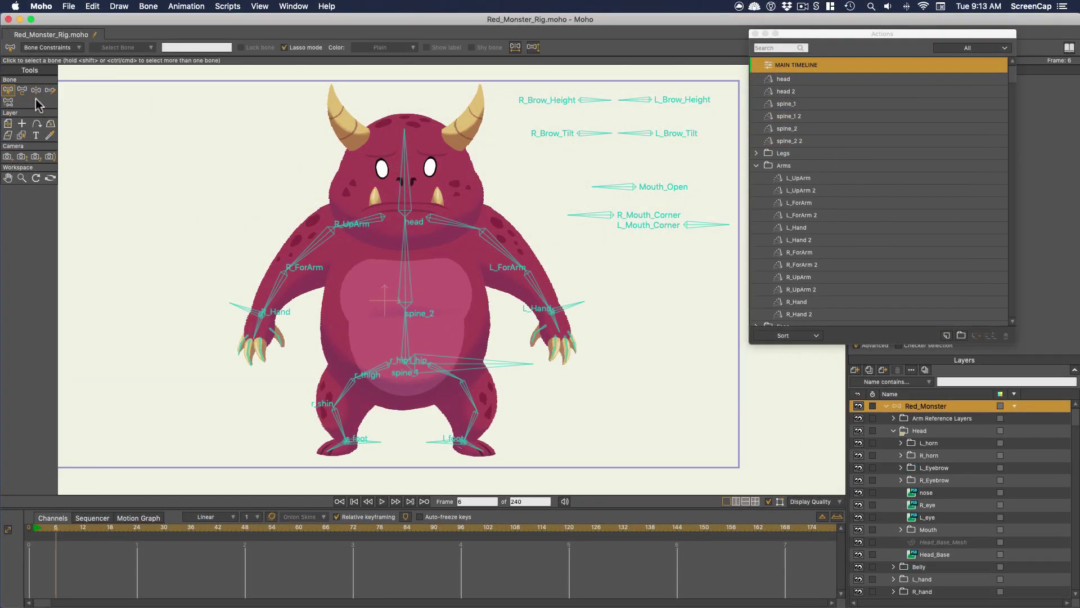
- On frame 6 of the finished Red_Monster rig, test the right arm, head and Mouth_Open bones with Manipulate Bones
{"action": "key", "text": "z"}
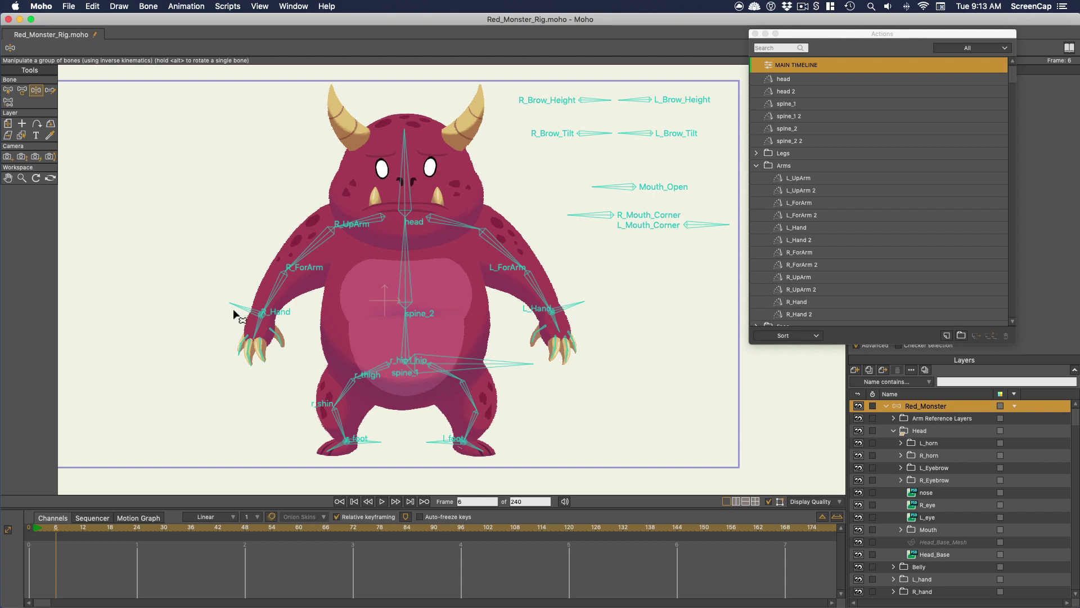
{"action": "mouse_move", "coordinate": [251, 311]}
{"action": "left_mouse_down"}
{"action": "mouse_move", "coordinate": [222, 282]}
{"action": "mouse_move", "coordinate": [236, 304]}
{"action": "mouse_move", "coordinate": [259, 301]}
{"action": "left_mouse_up"}
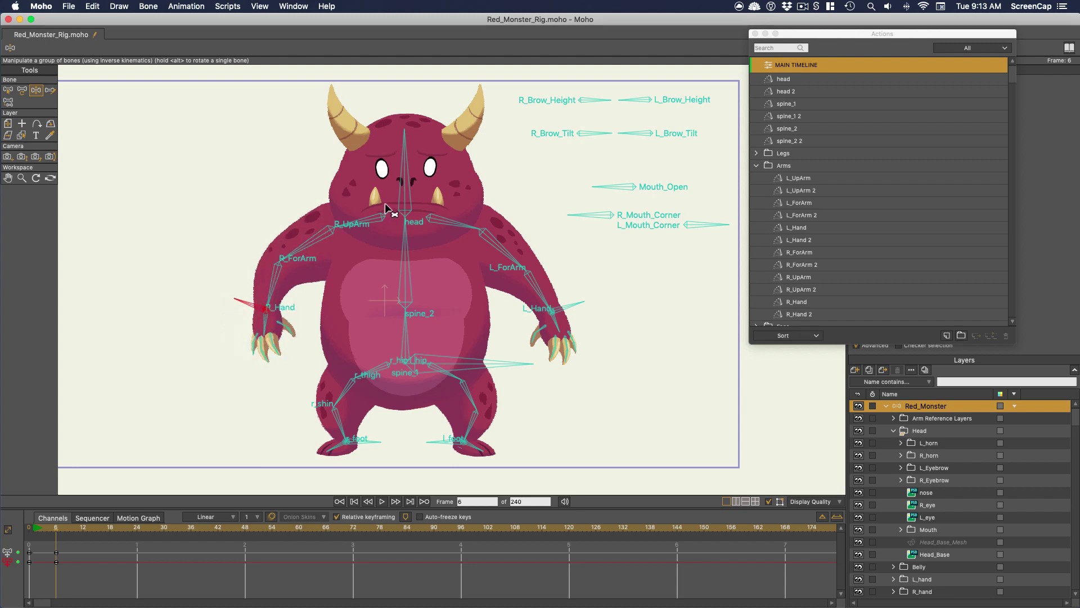
{"action": "scroll", "coordinate": [414, 154], "scroll_direction": "up", "scroll_amount": 5}
{"action": "mouse_move", "coordinate": [379, 169]}
{"action": "left_mouse_down"}
{"action": "mouse_move", "coordinate": [434, 184]}
{"action": "mouse_move", "coordinate": [264, 171]}
{"action": "mouse_move", "coordinate": [408, 185]}
{"action": "mouse_move", "coordinate": [371, 188]}
{"action": "mouse_move", "coordinate": [382, 186]}
{"action": "left_mouse_up"}
{"action": "scroll", "coordinate": [590, 239], "scroll_direction": "right", "scroll_amount": 5}
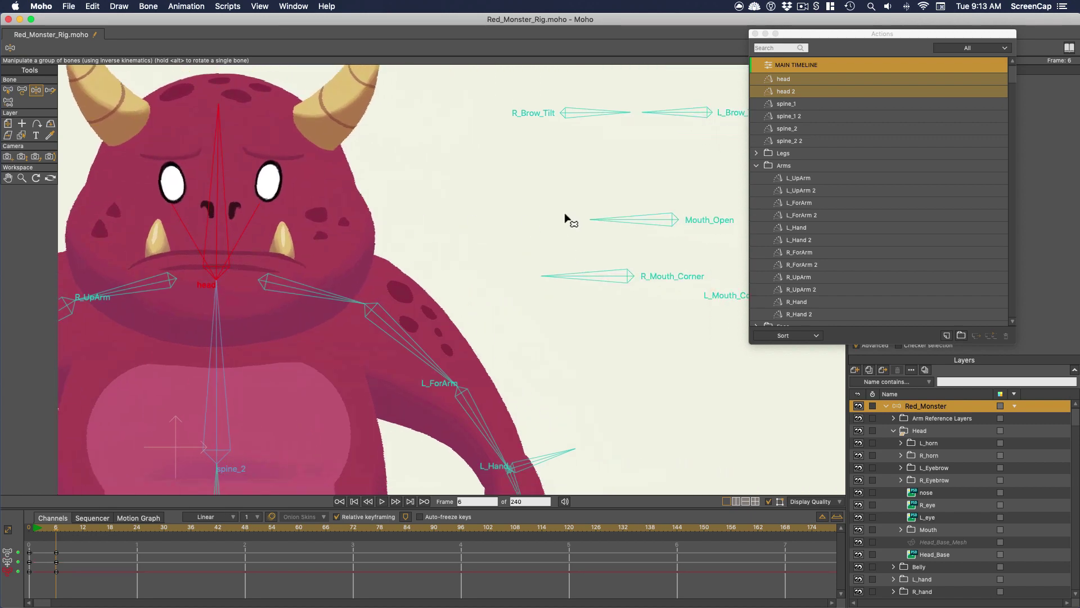
{"action": "mouse_move", "coordinate": [617, 219]}
{"action": "left_mouse_down"}
{"action": "mouse_move", "coordinate": [641, 300]}
{"action": "mouse_move", "coordinate": [623, 273]}
{"action": "mouse_move", "coordinate": [613, 204]}
{"action": "mouse_move", "coordinate": [631, 281]}
{"action": "mouse_move", "coordinate": [626, 237]}
{"action": "left_mouse_up"}
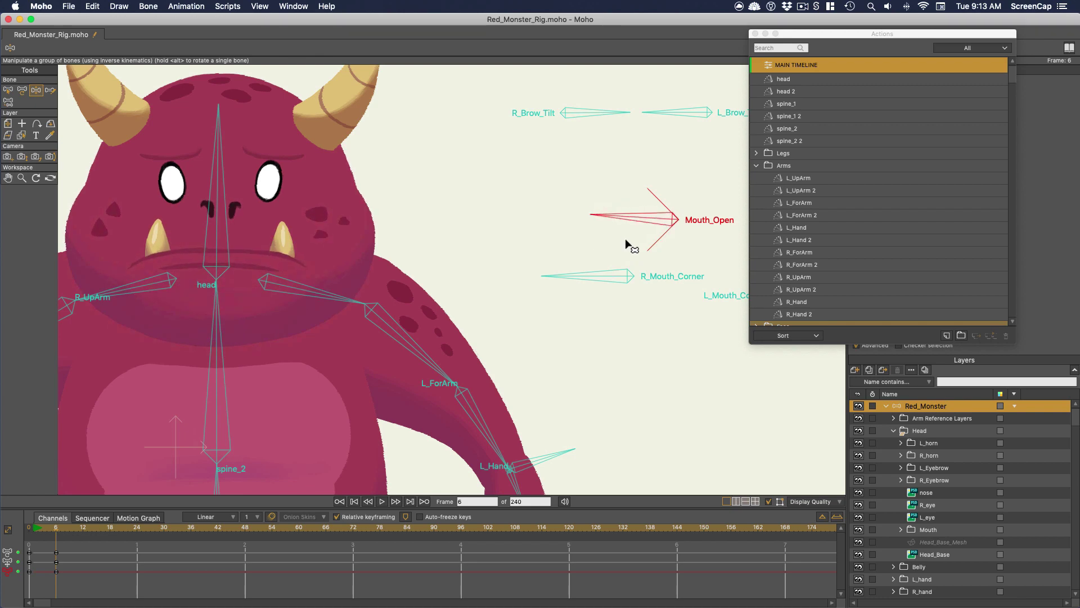
{"action": "left_click", "coordinate": [221, 180]}
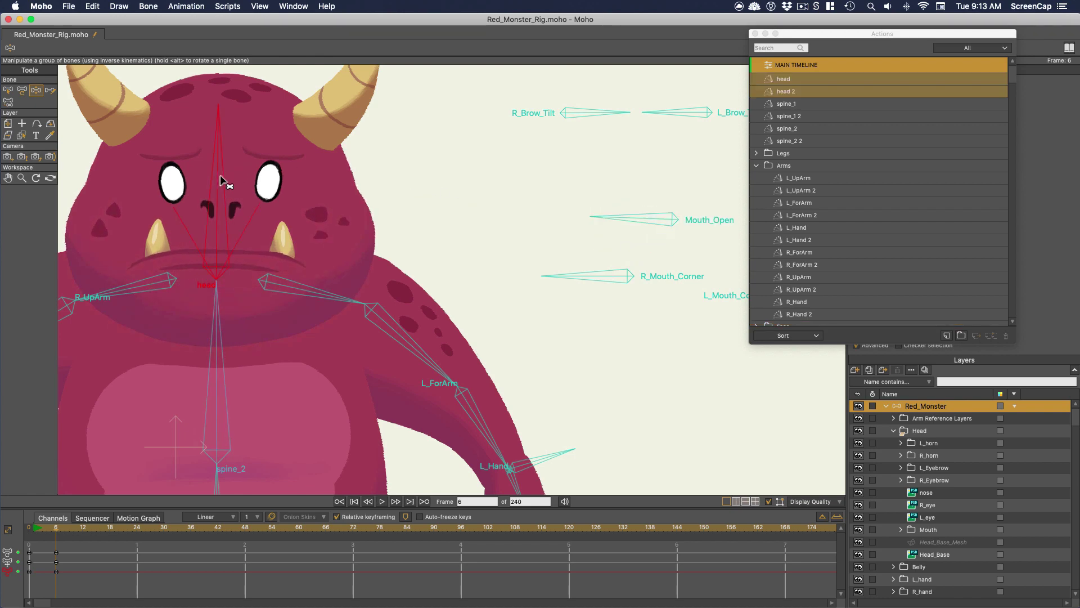
- Open the head action and scrub it with Head_Base_Mesh selected to examine how the head mesh deforms
{"action": "double_click", "coordinate": [787, 80]}
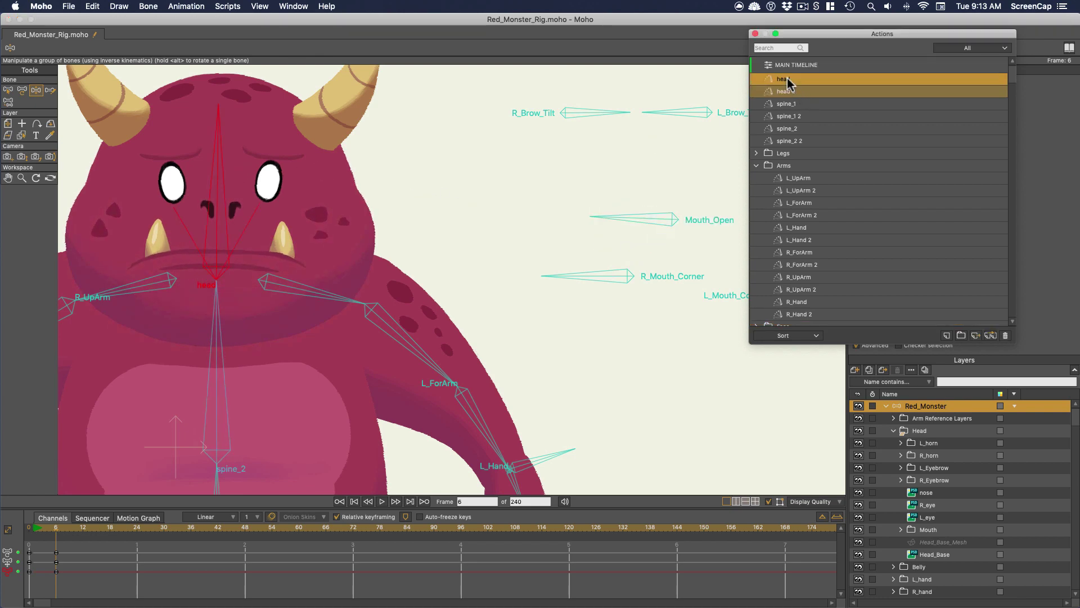
{"action": "left_click_drag", "start_coordinate": [48, 527], "coordinate": [116, 542]}
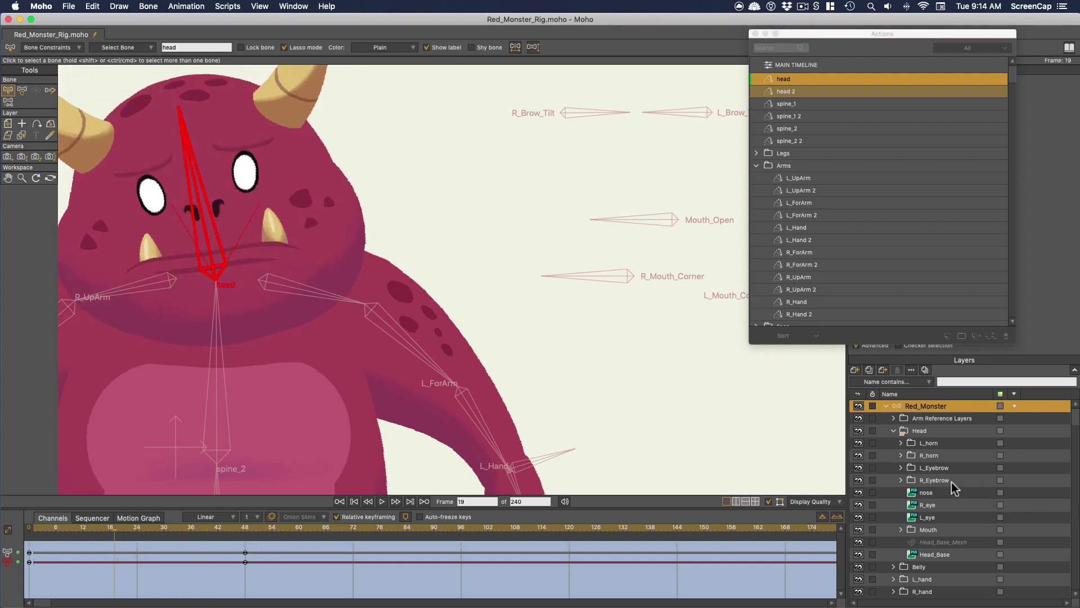
{"action": "scroll", "coordinate": [947, 487], "scroll_direction": "down", "scroll_amount": 2}
{"action": "left_click", "coordinate": [925, 517]}
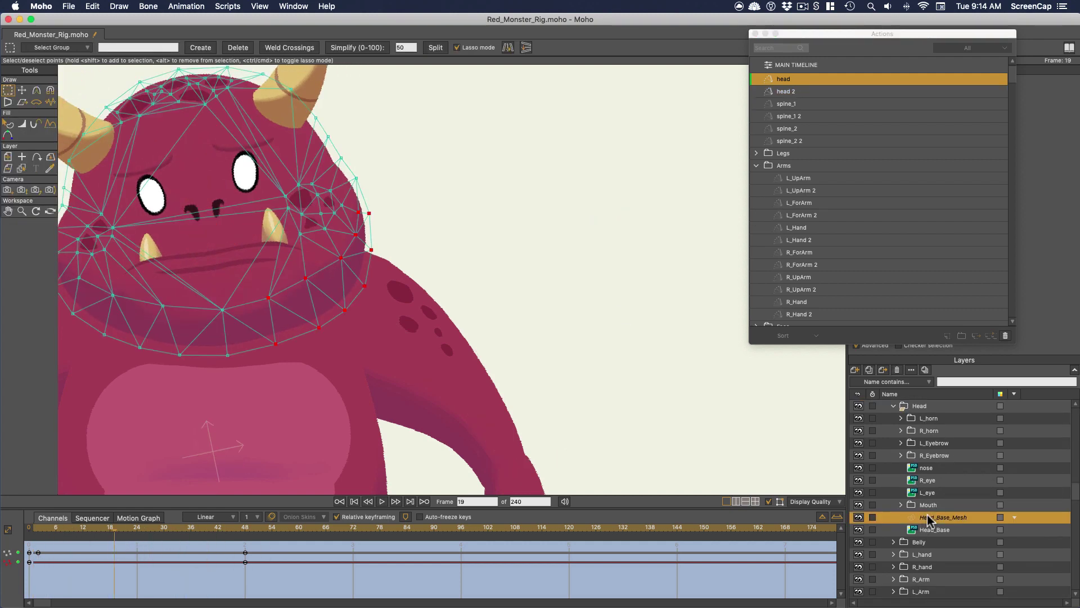
{"action": "left_click_drag", "start_coordinate": [134, 529], "coordinate": [114, 521]}
{"action": "left_click_drag", "start_coordinate": [284, 394], "coordinate": [345, 395]}
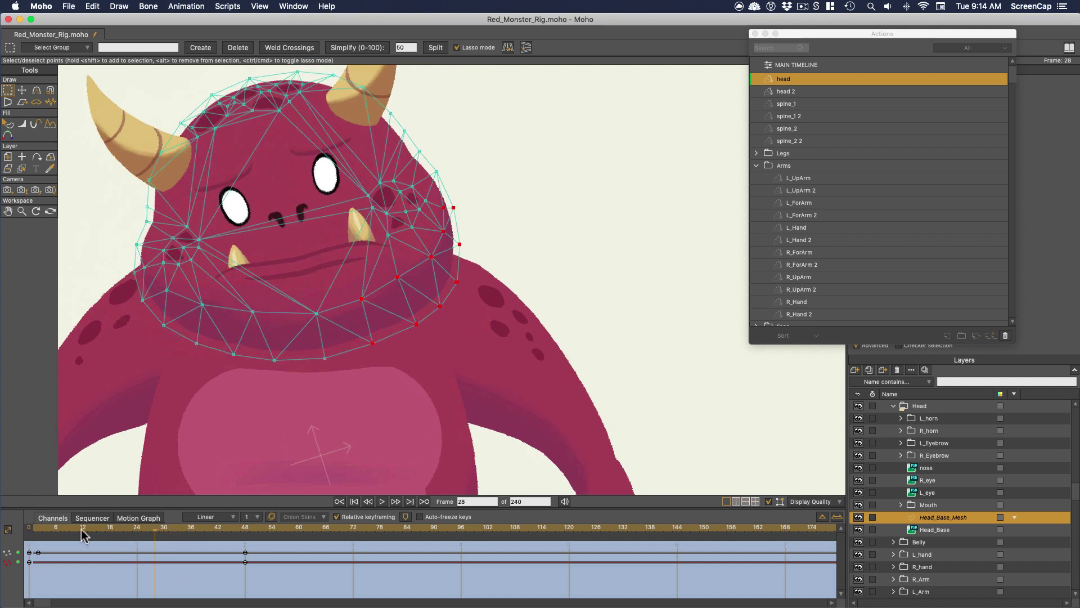